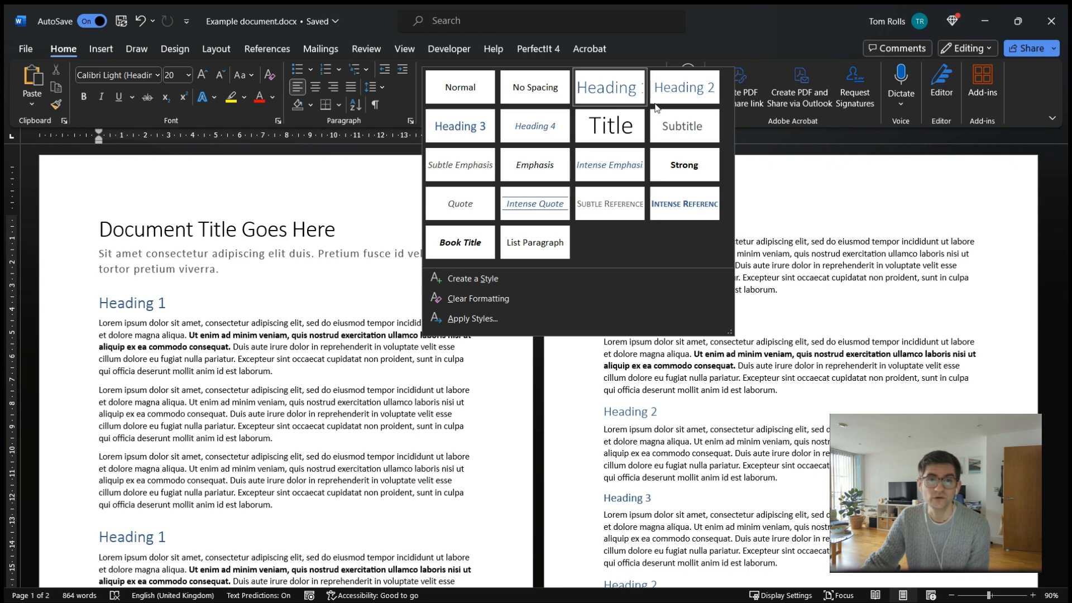
click(281, 339)
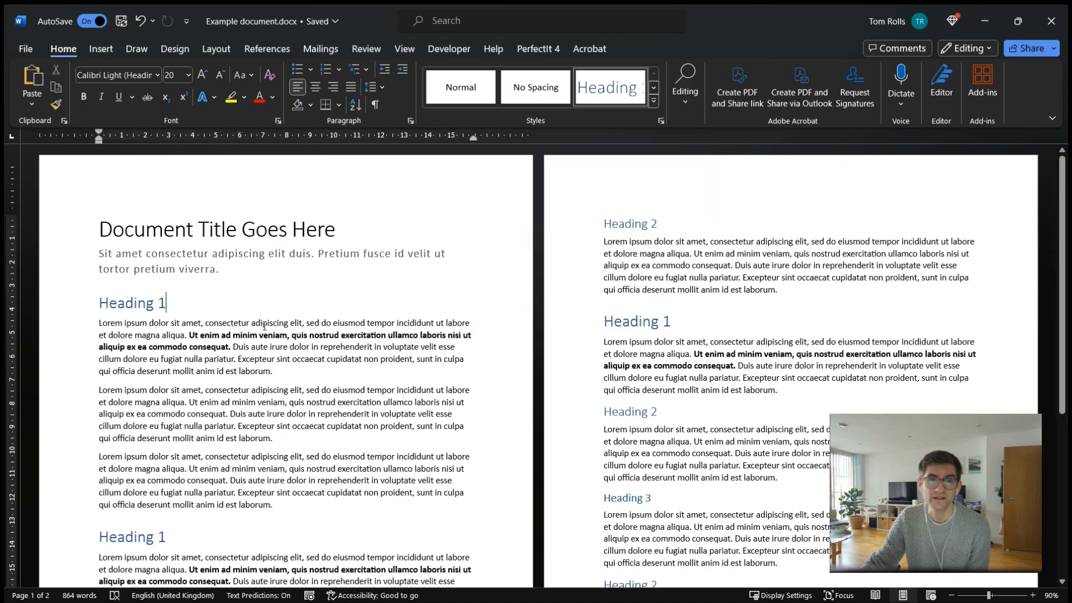
scroll(348, 273, down, 8)
scroll(344, 274, up, 8)
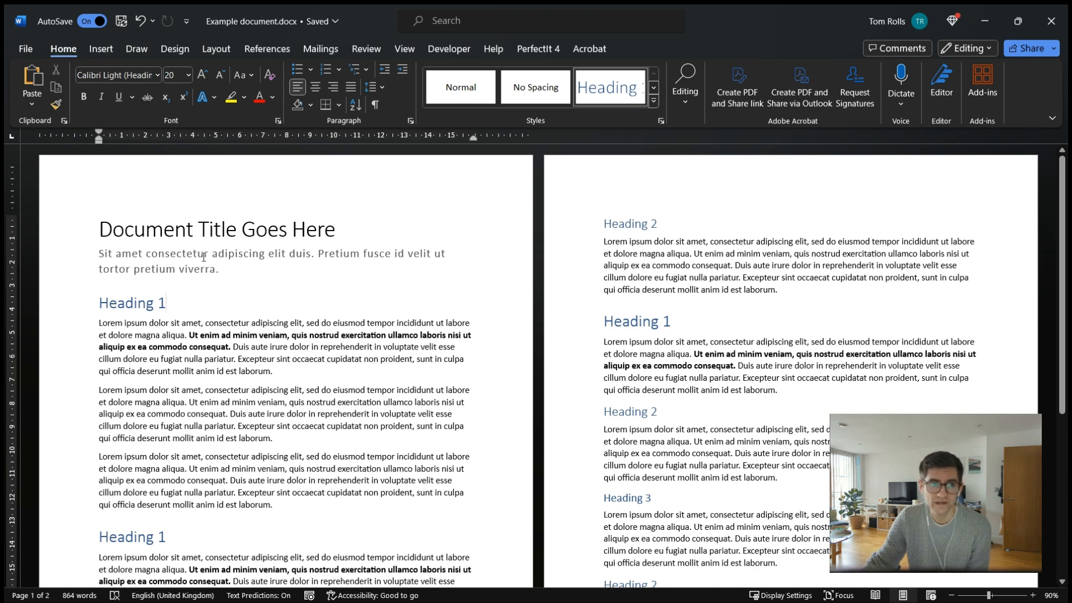
Examine the formatting of the title, subtitle, first heading and body paragraphs on the first page.
click(56, 238)
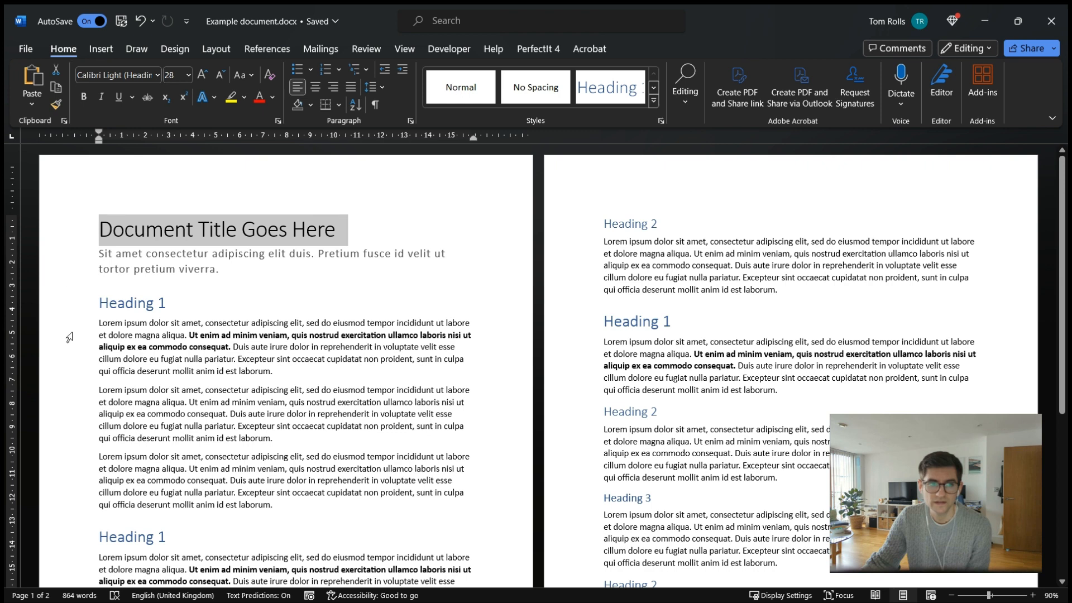
drag(99, 324, 277, 505)
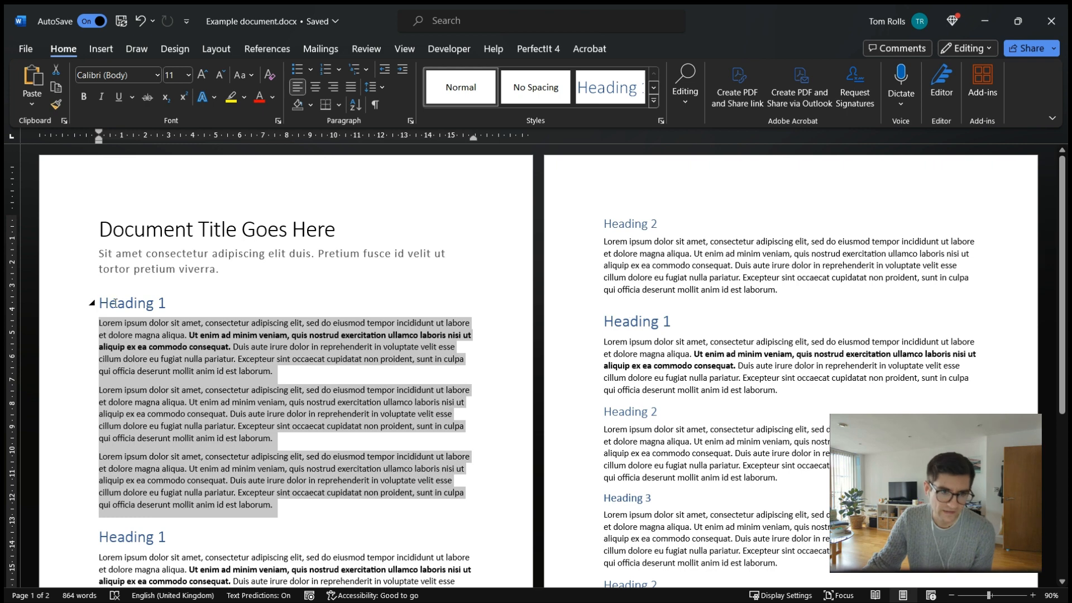
click(272, 371)
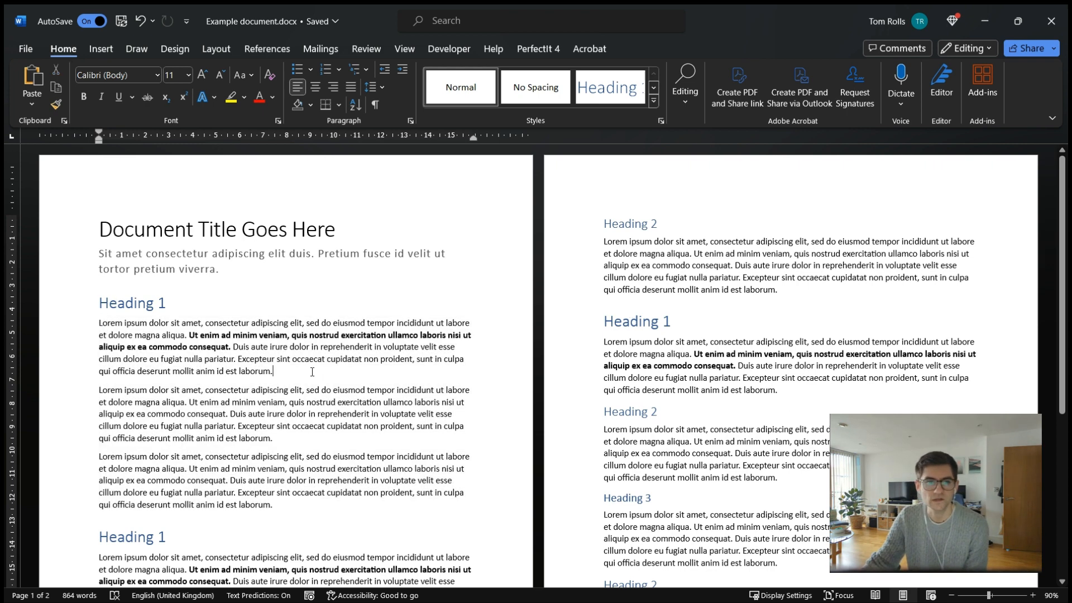
drag(286, 510, 88, 330)
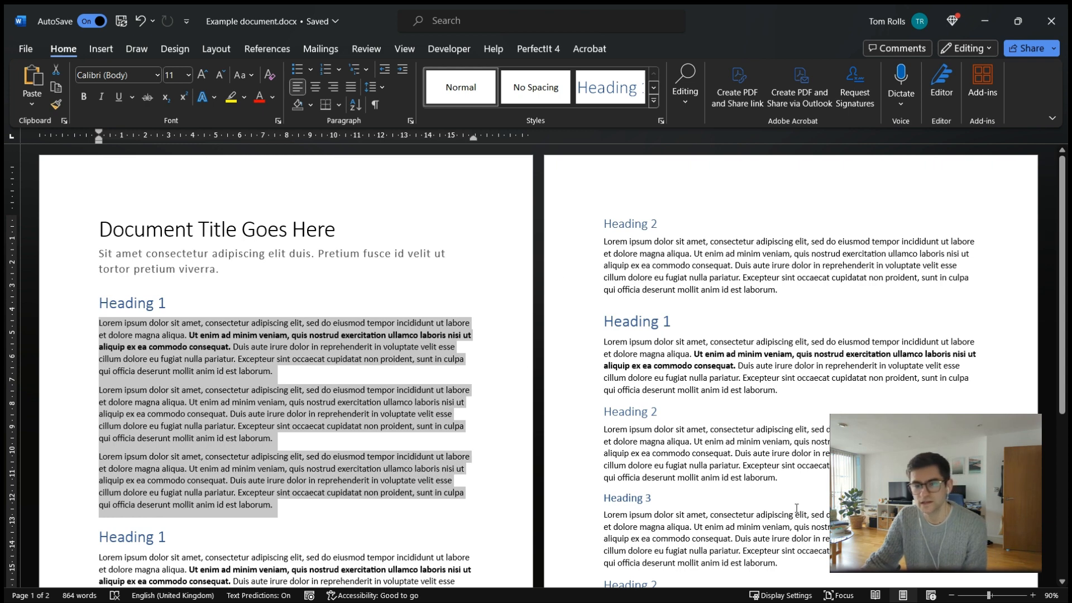
click(361, 437)
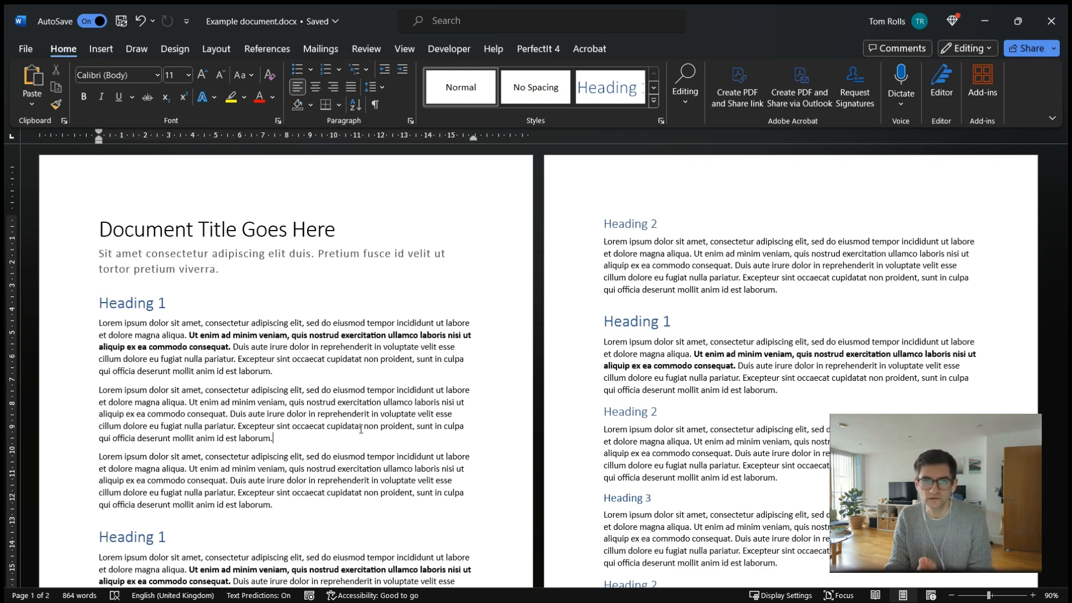
click(42, 312)
click(241, 333)
scroll(260, 321, down, 3)
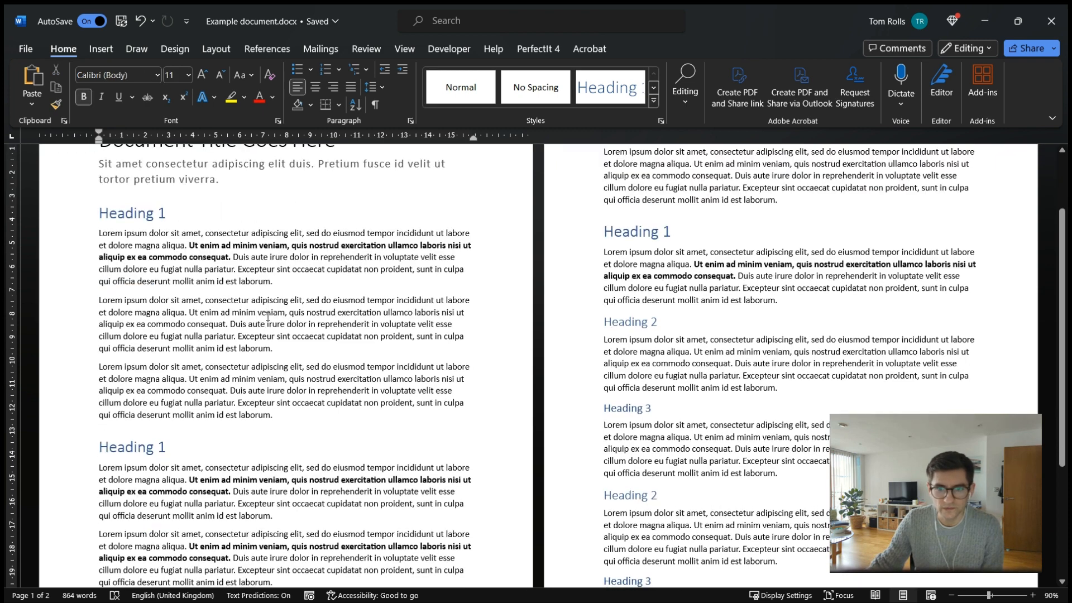
scroll(223, 280, up, 4)
click(174, 201)
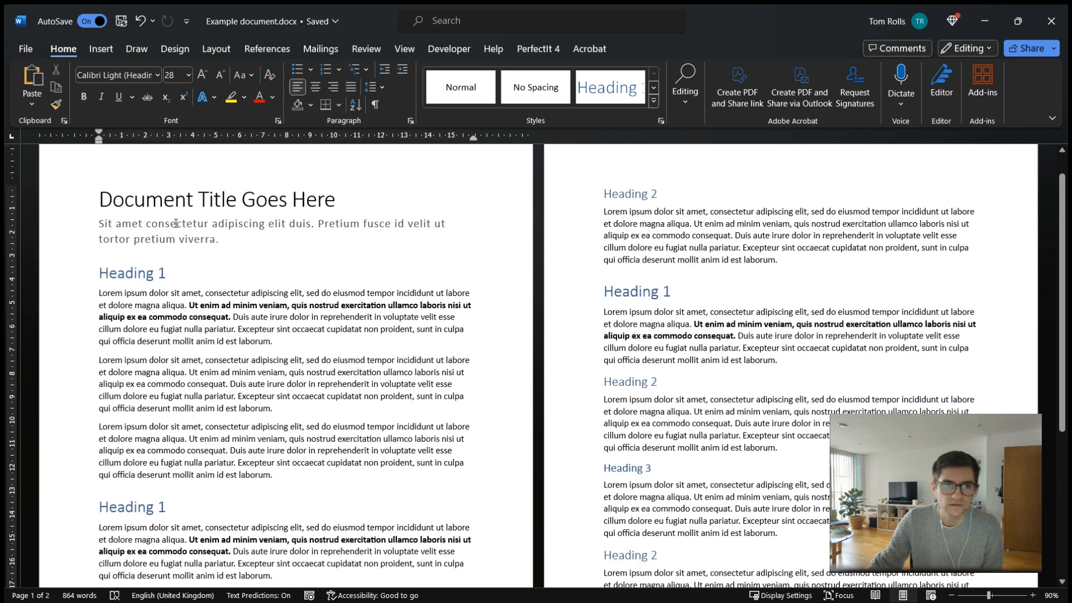
click(177, 223)
click(63, 281)
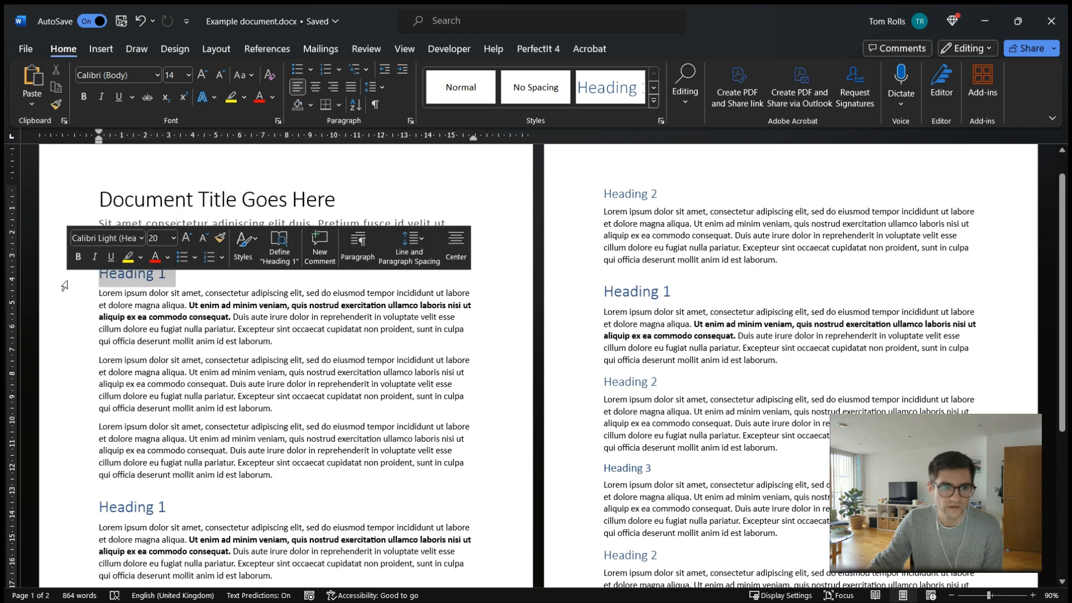
Examine the Heading 1, Heading 2 and Heading 3 lines and body paragraphs further through the document.
scroll(144, 345, down, 3)
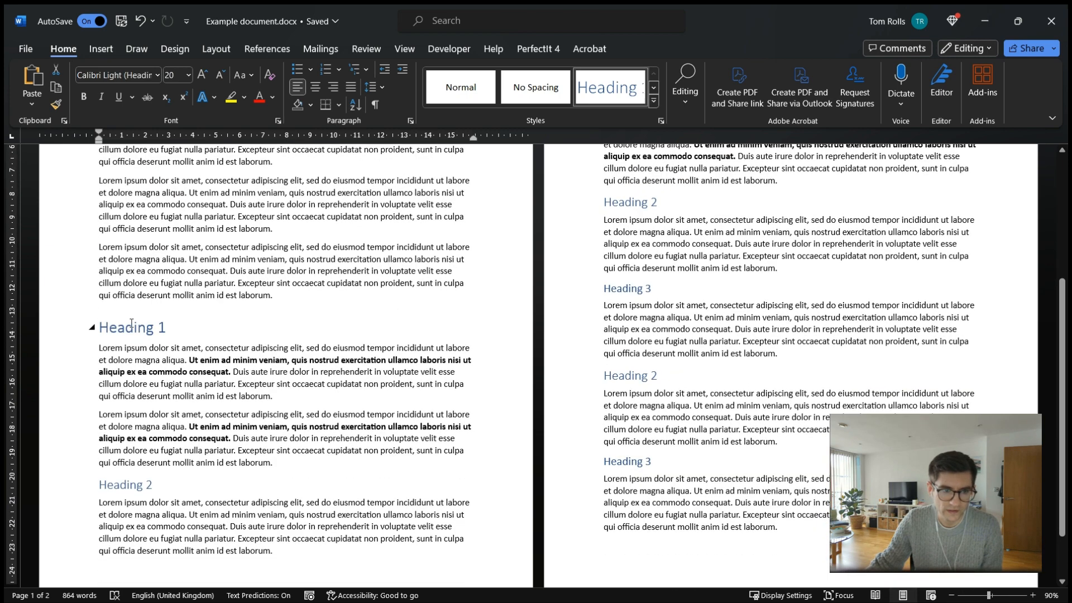
click(77, 483)
click(598, 462)
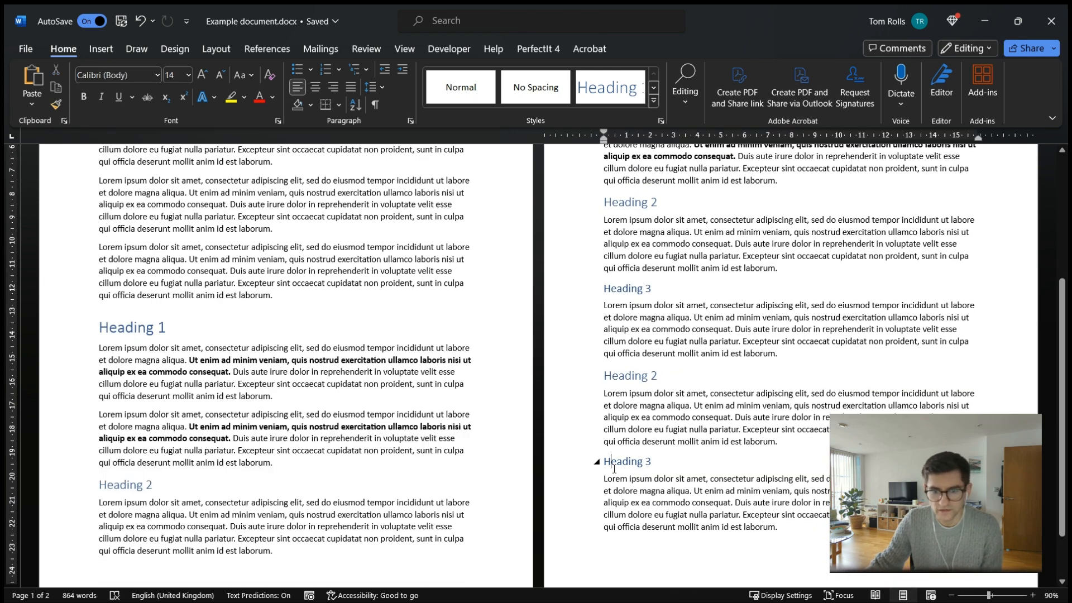
scroll(598, 461, up, 1)
drag(96, 177, 290, 357)
click(308, 363)
scroll(312, 363, up, 3)
scroll(311, 363, up, 1)
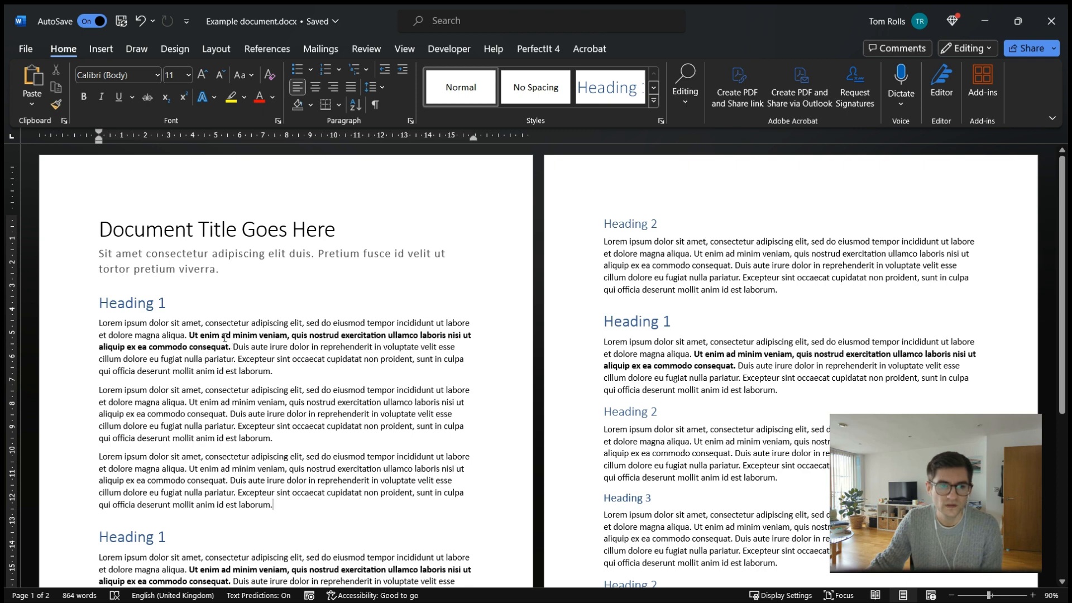
drag(98, 326, 312, 501)
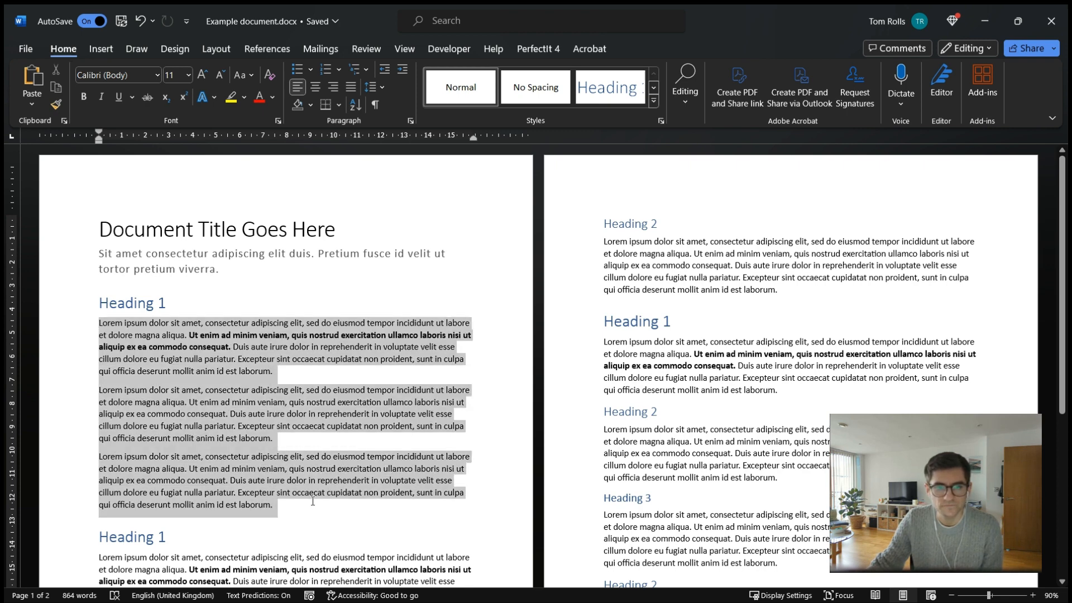
click(314, 503)
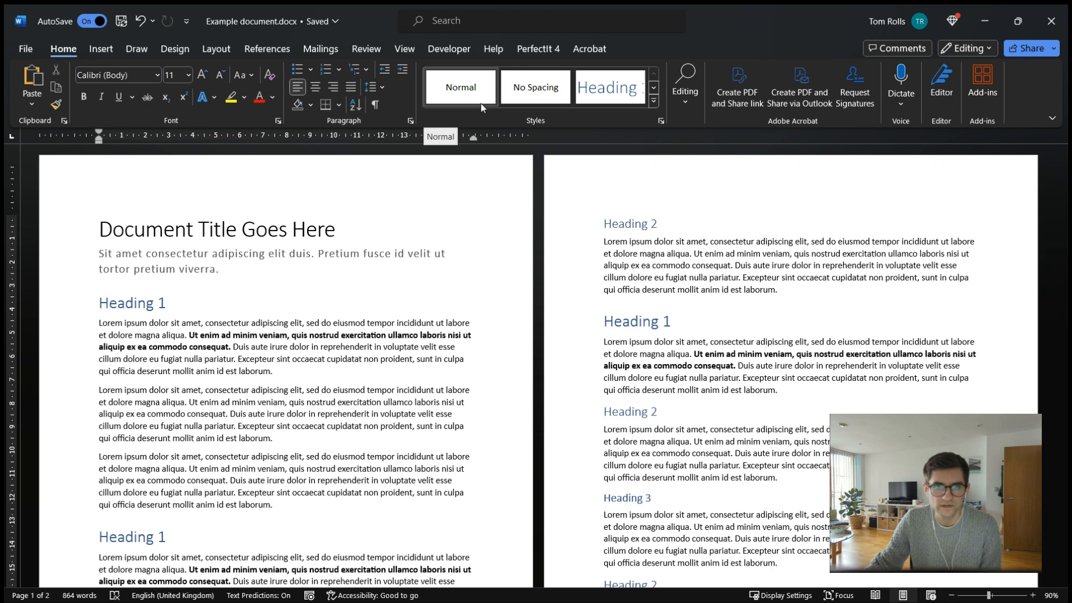
click(151, 306)
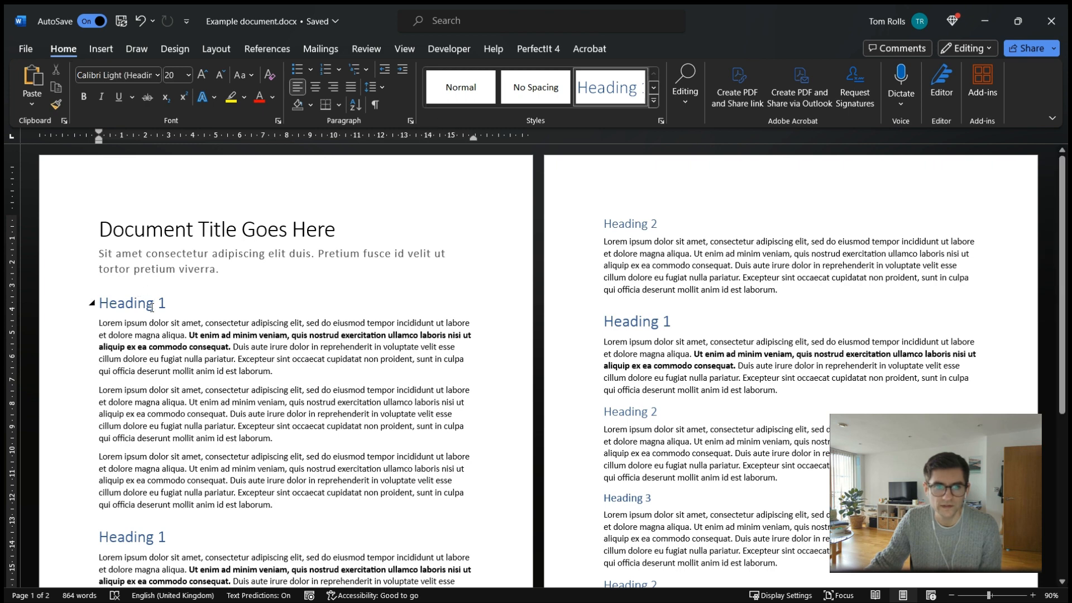
Modify the Normal style so body text uses Arial at 10 pt.
click(246, 359)
right_click(470, 90)
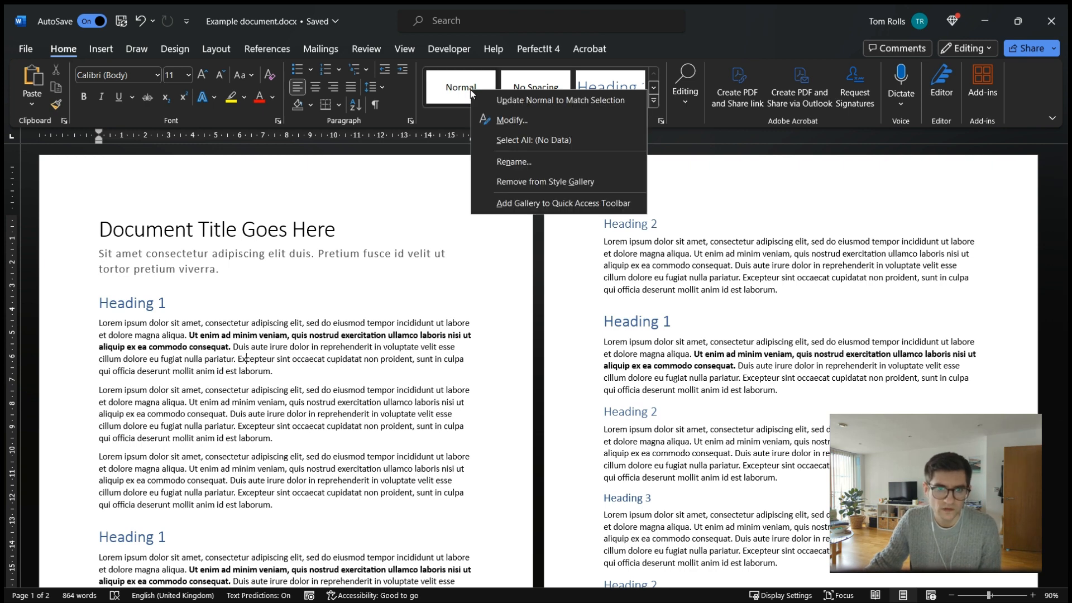
click(511, 121)
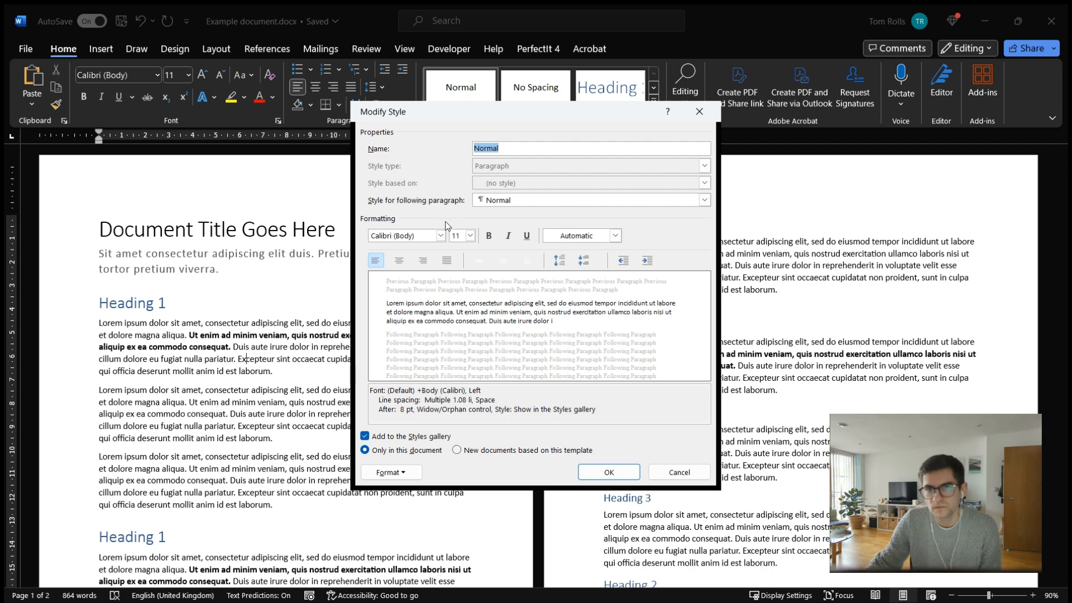
click(441, 235)
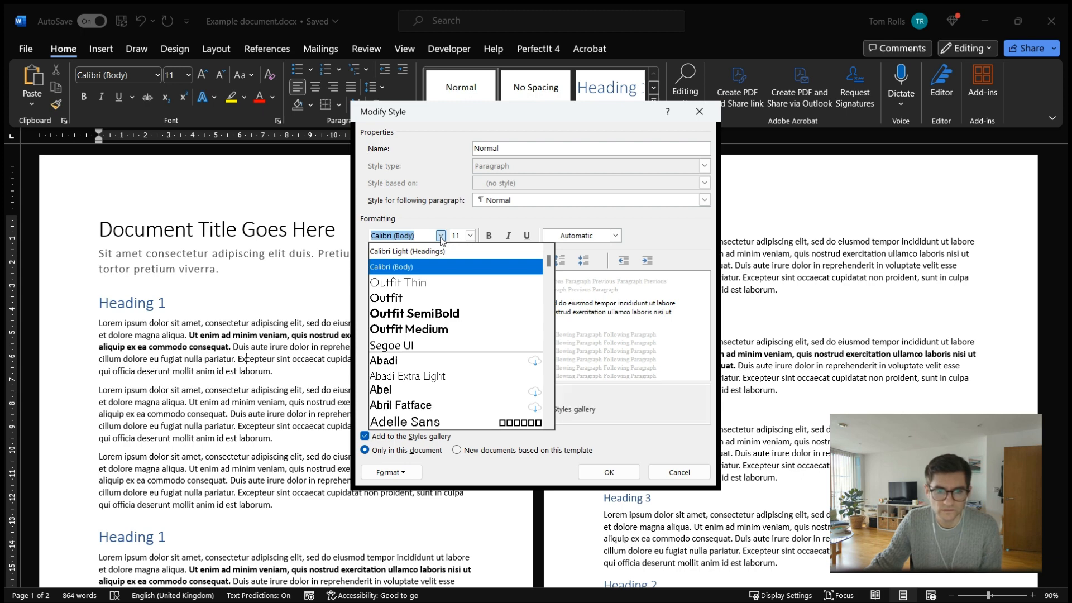
scroll(458, 289, down, 5)
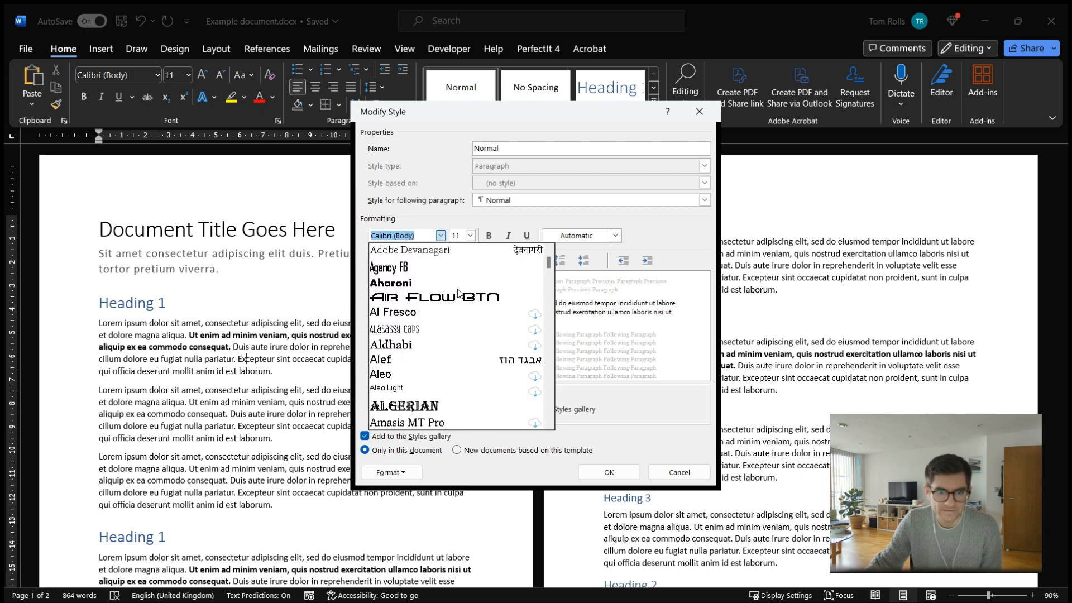
scroll(460, 304, down, 8)
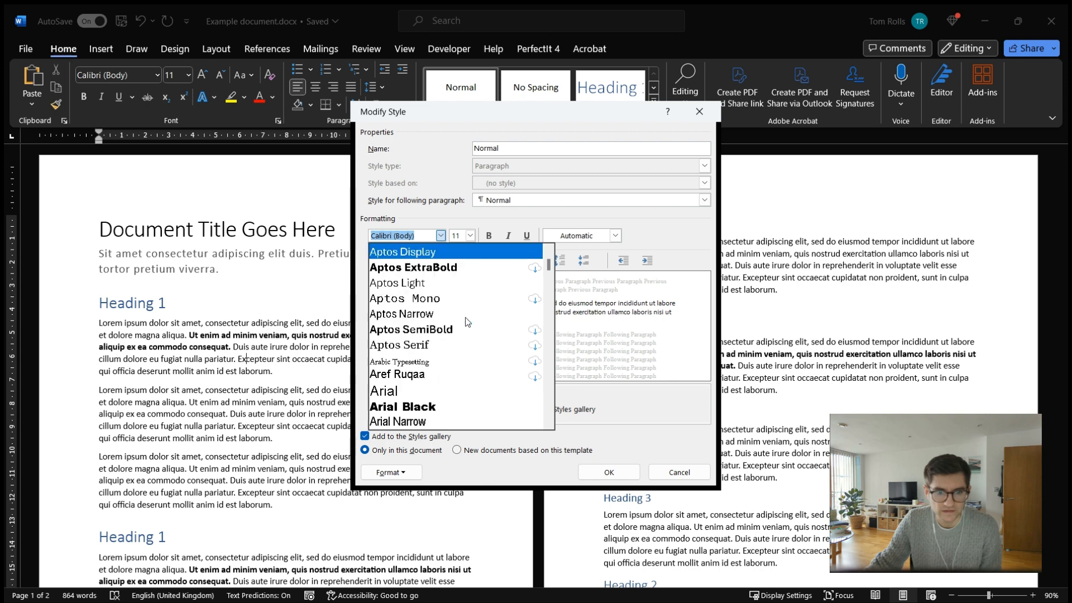
scroll(465, 319, down, 3)
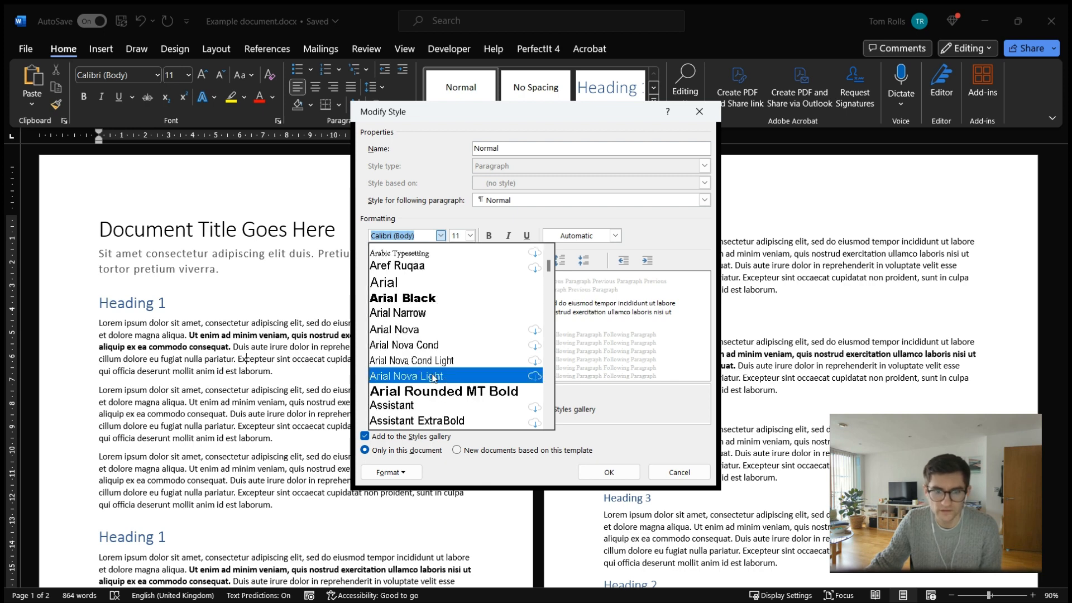
click(424, 282)
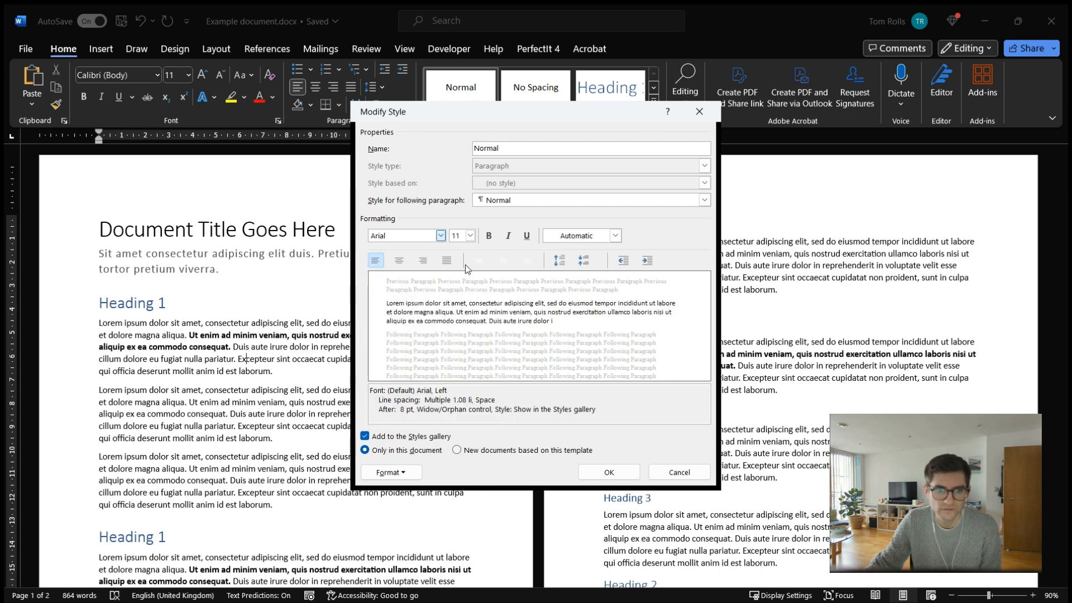
click(471, 235)
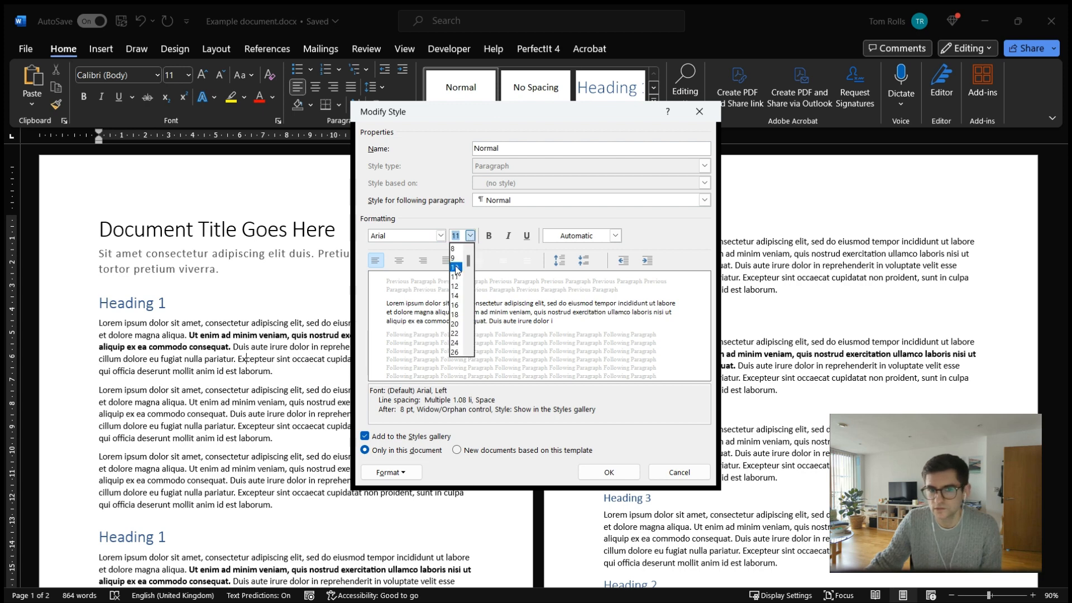
click(458, 269)
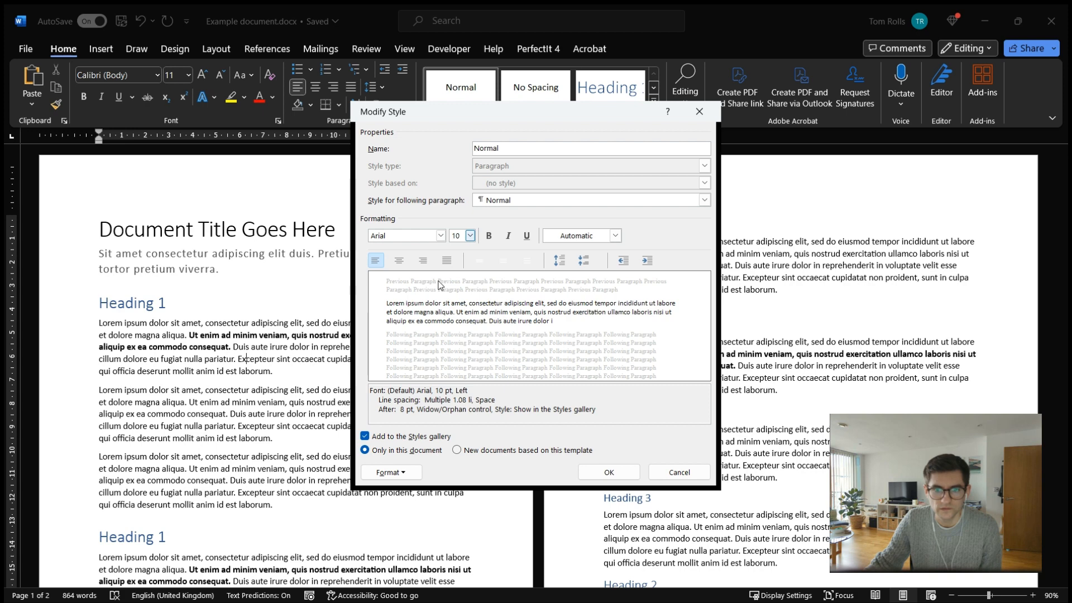
click(608, 475)
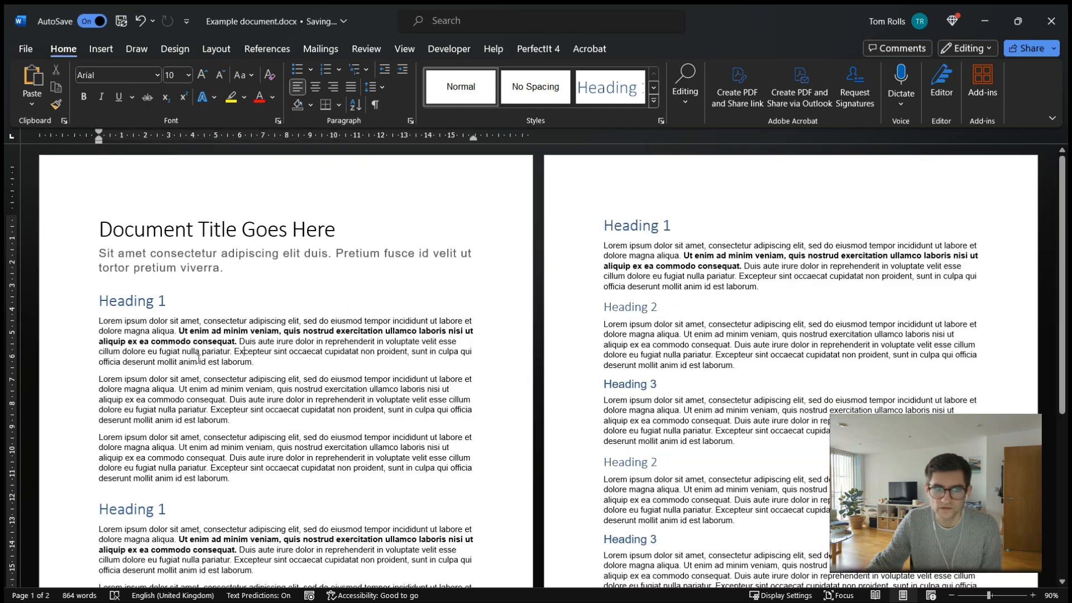
Format the first Heading 1 line in red at 28 pt.
drag(85, 325, 84, 481)
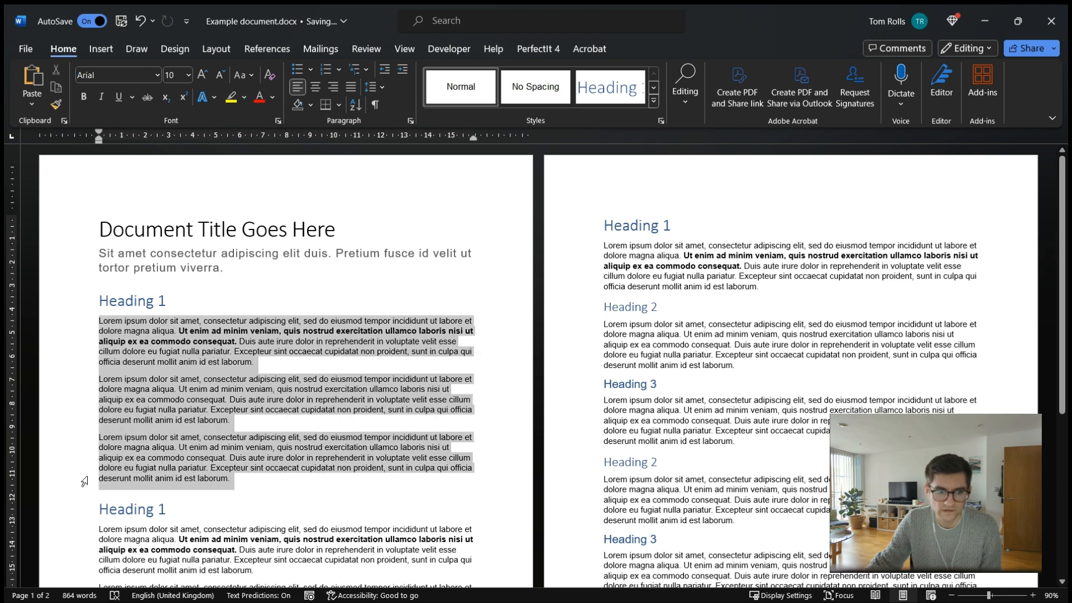
scroll(723, 291, down, 5)
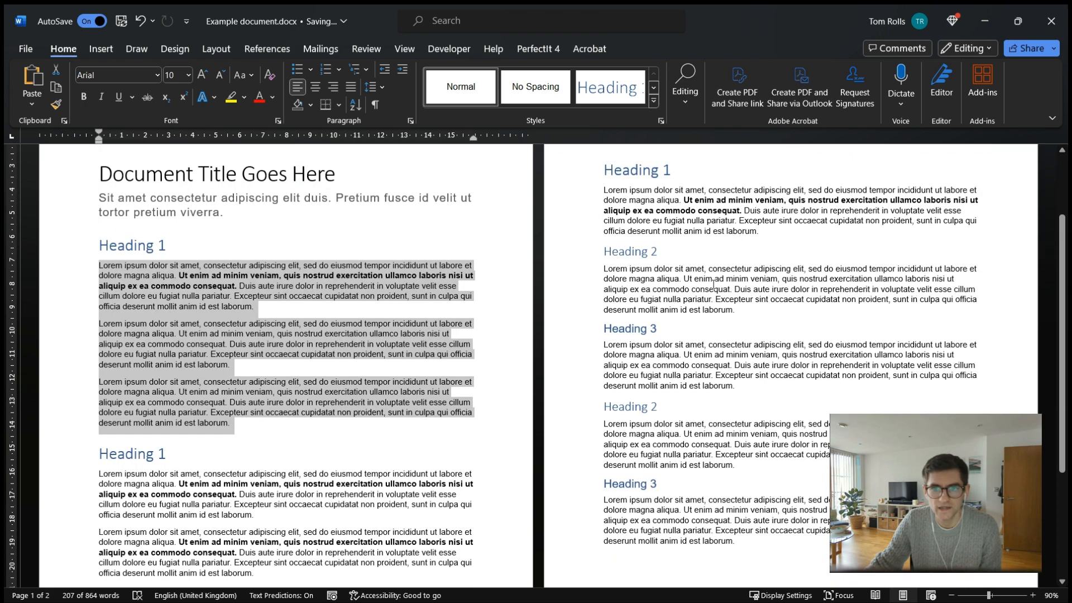
drag(735, 321, 604, 288)
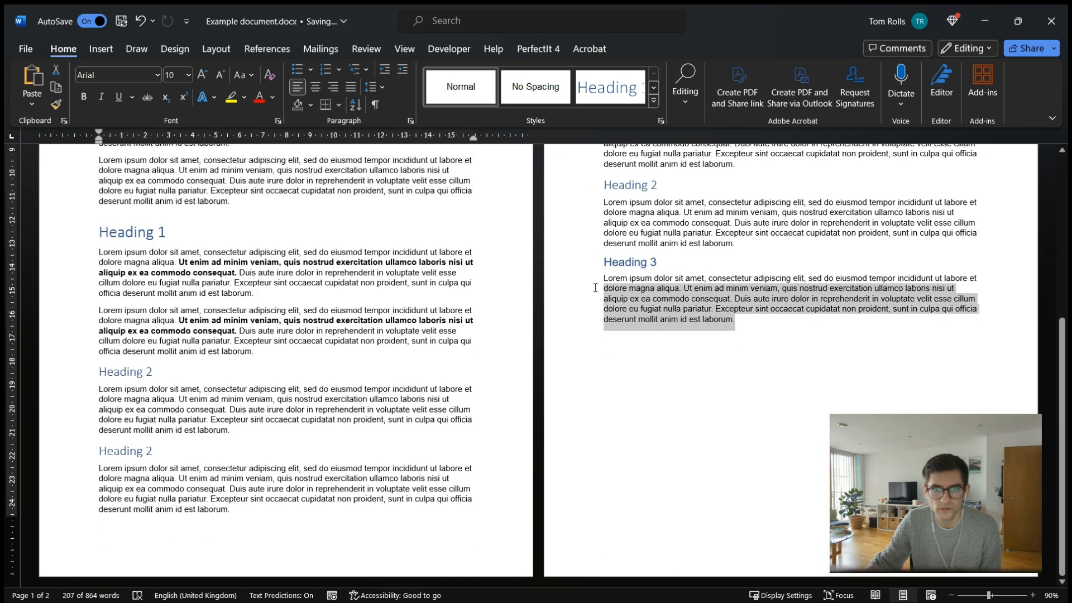
scroll(442, 334, up, 5)
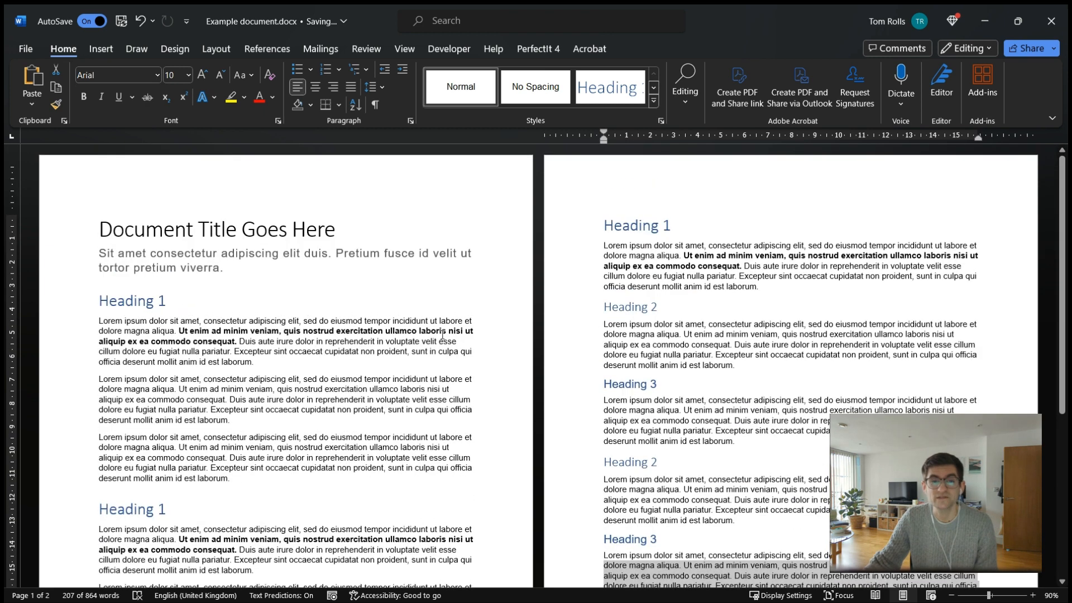
click(442, 334)
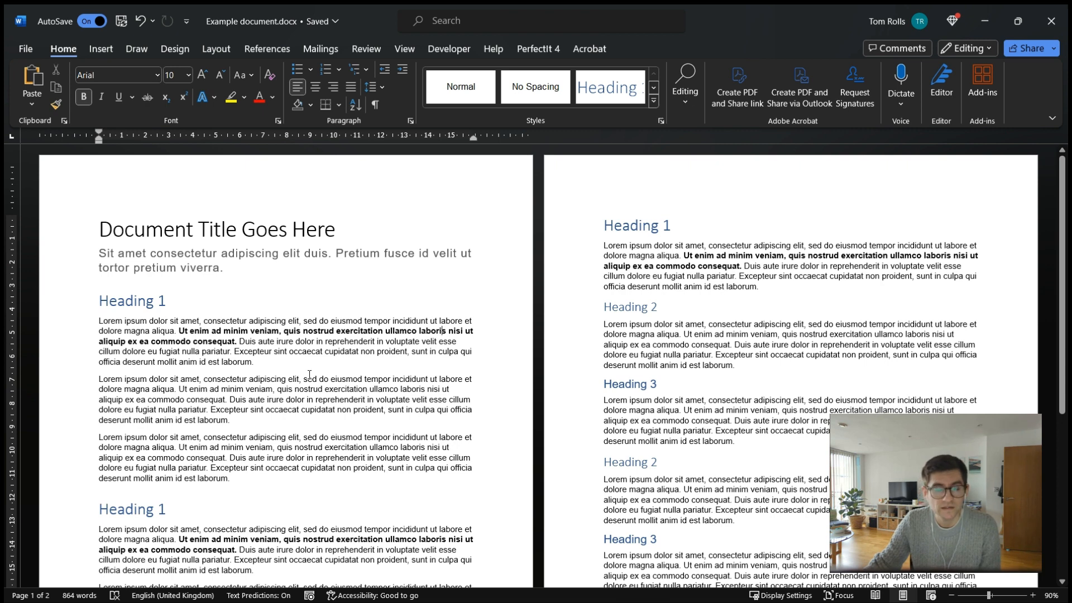
click(65, 305)
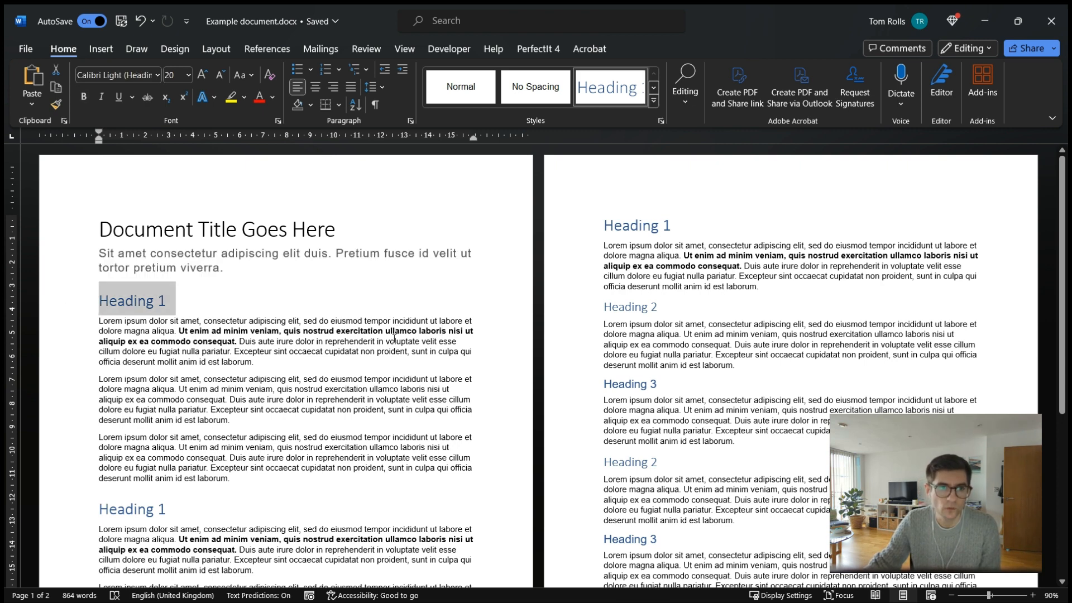
click(260, 100)
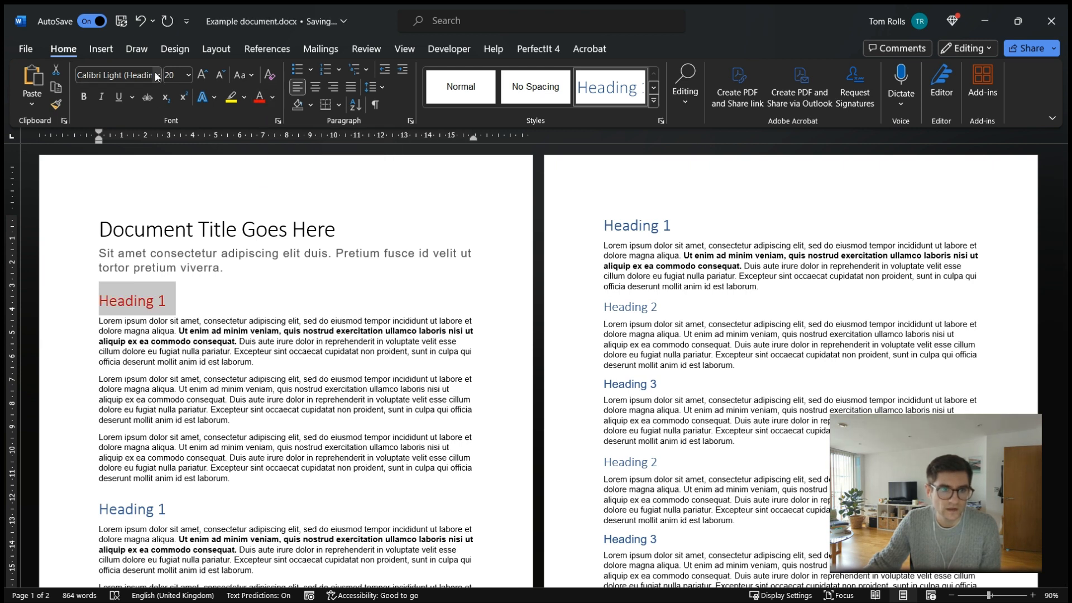
click(188, 75)
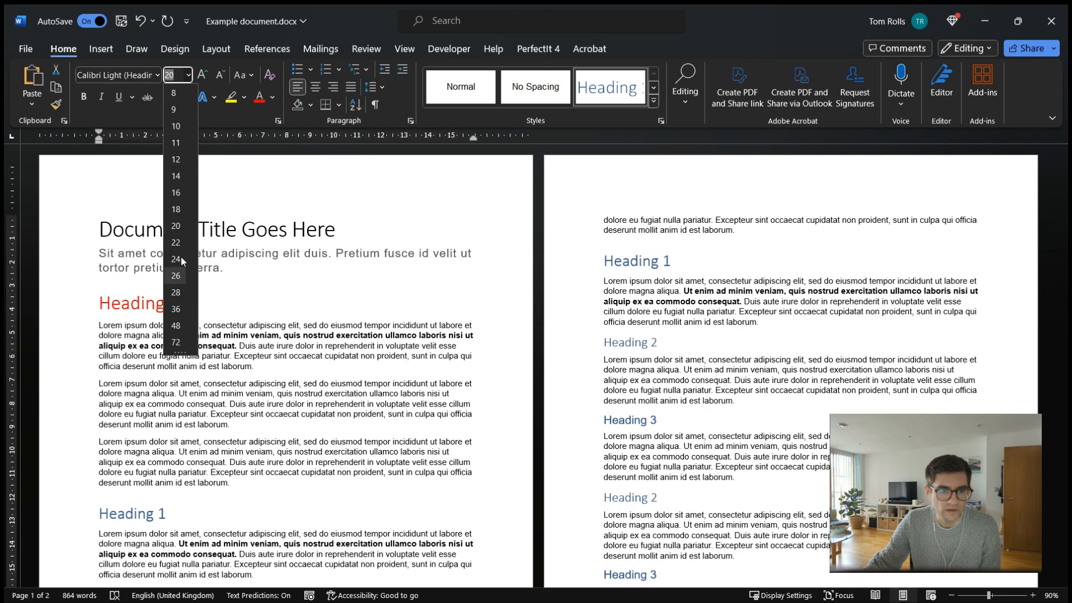
click(175, 291)
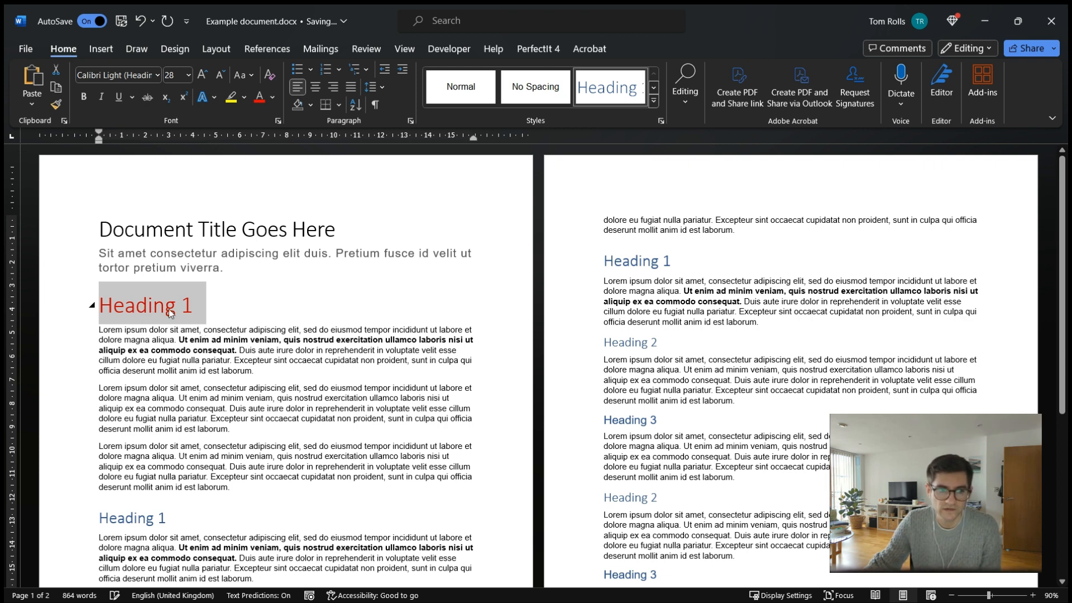
Update the Heading 1 style to match the selected red 28 pt heading.
right_click(607, 95)
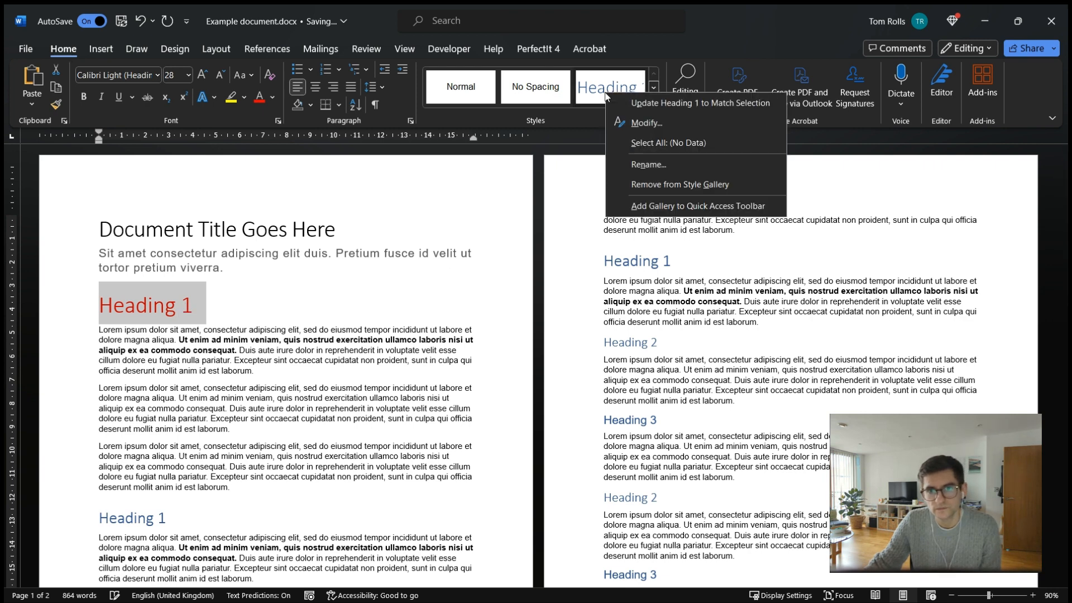
click(699, 102)
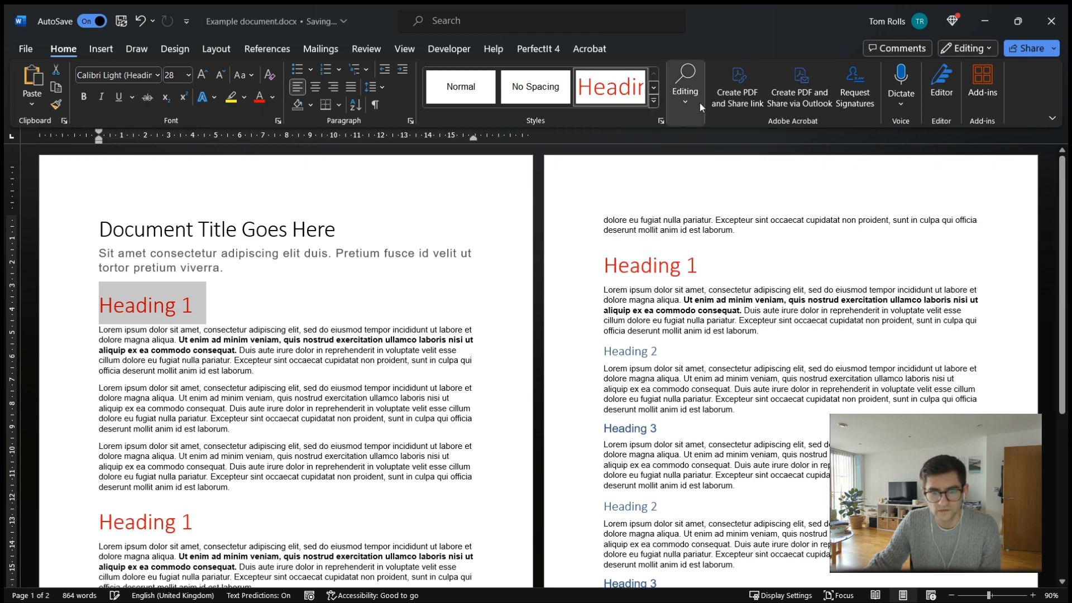
click(666, 271)
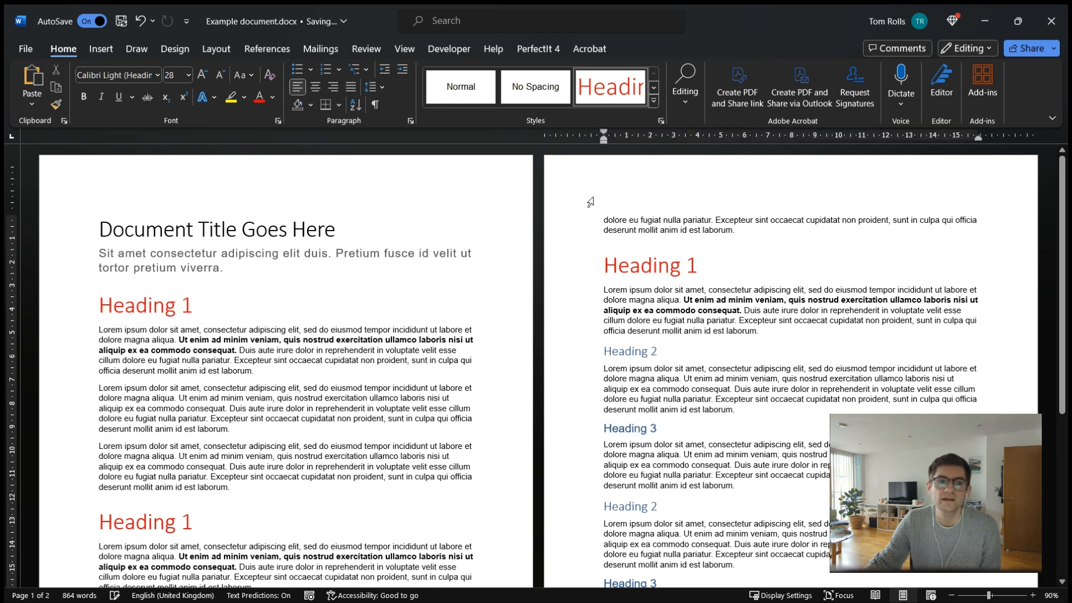
Add a new paragraph reading "A new stentence." at the end of the document.
click(180, 308)
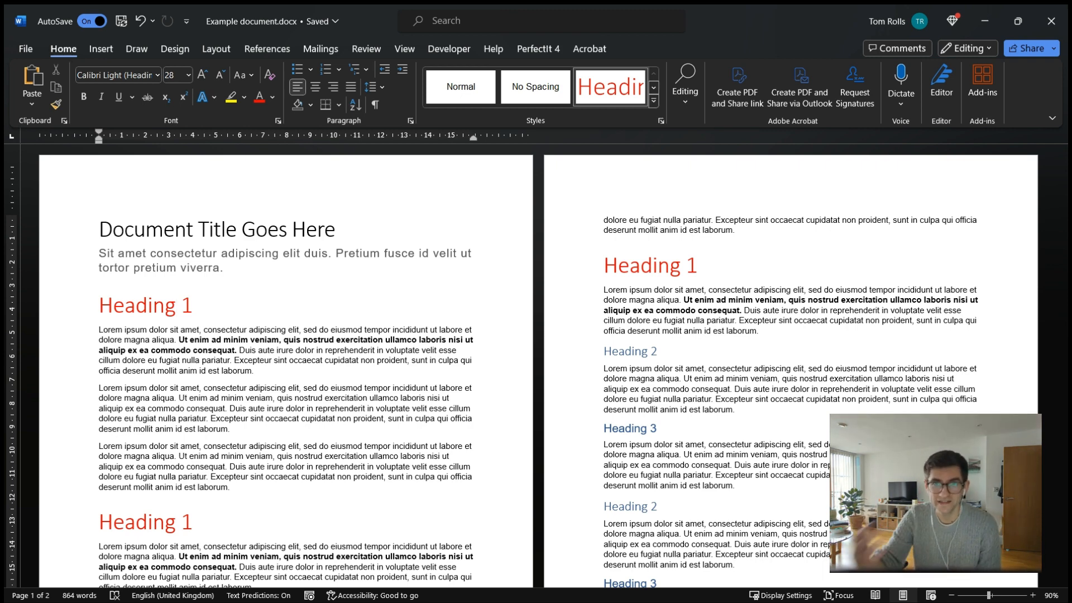
click(479, 301)
scroll(476, 296, down, 5)
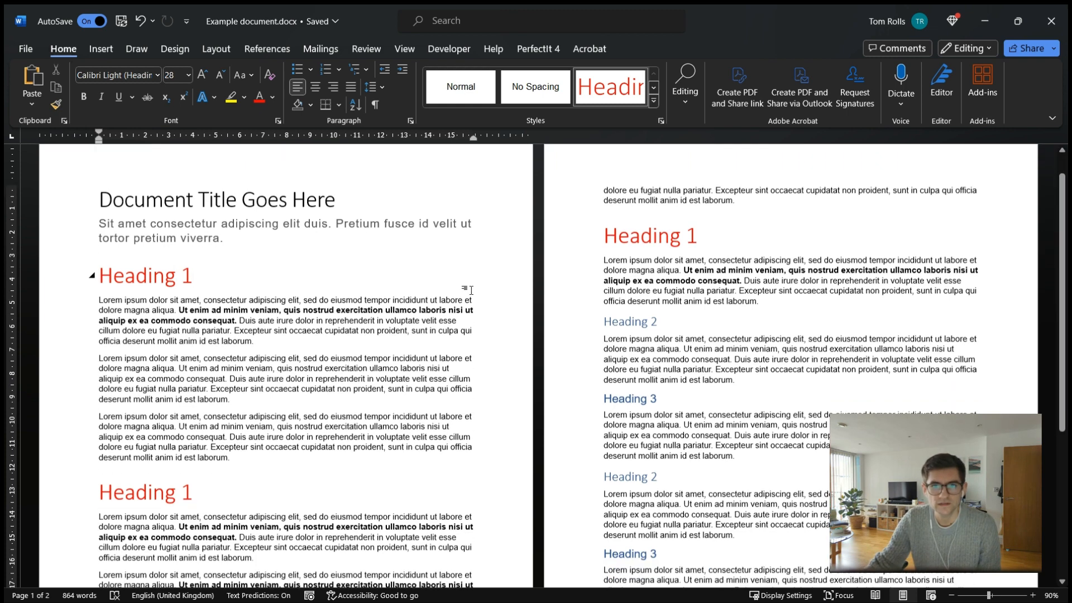
click(648, 398)
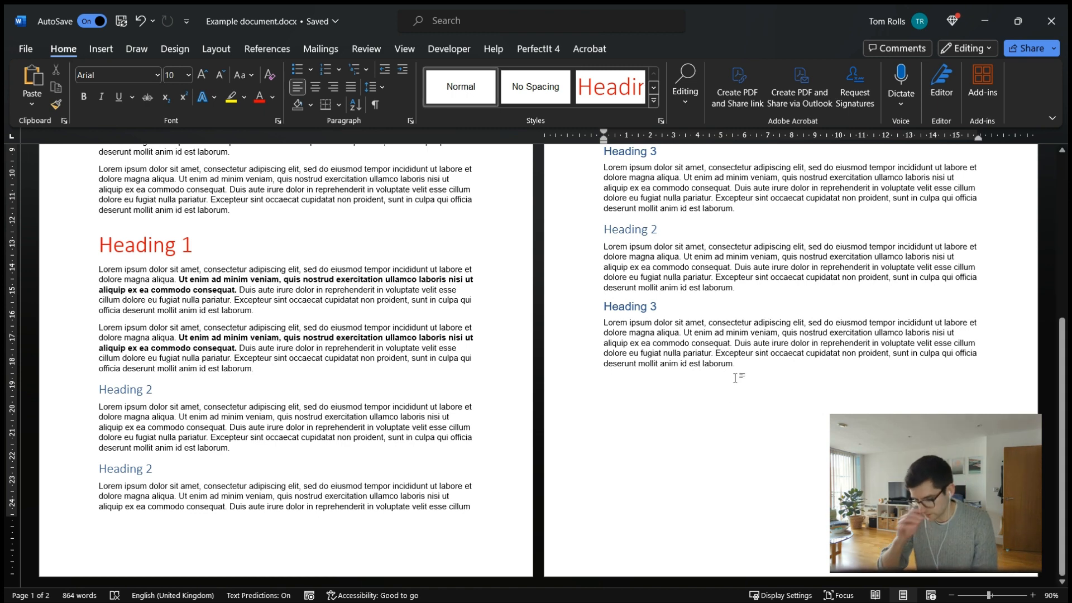
text(A new sten)
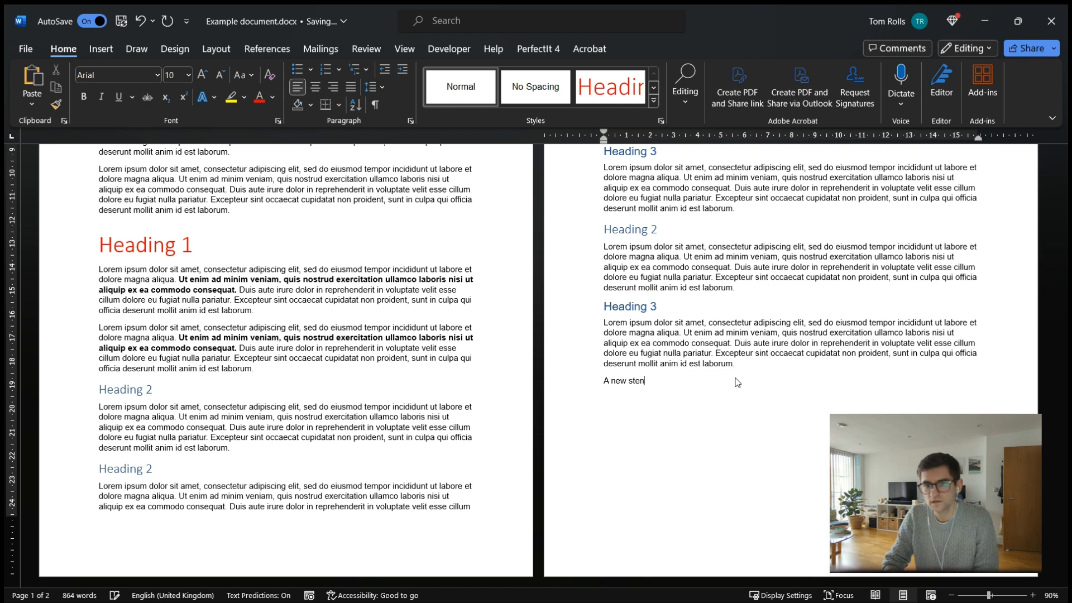
text(tence.)
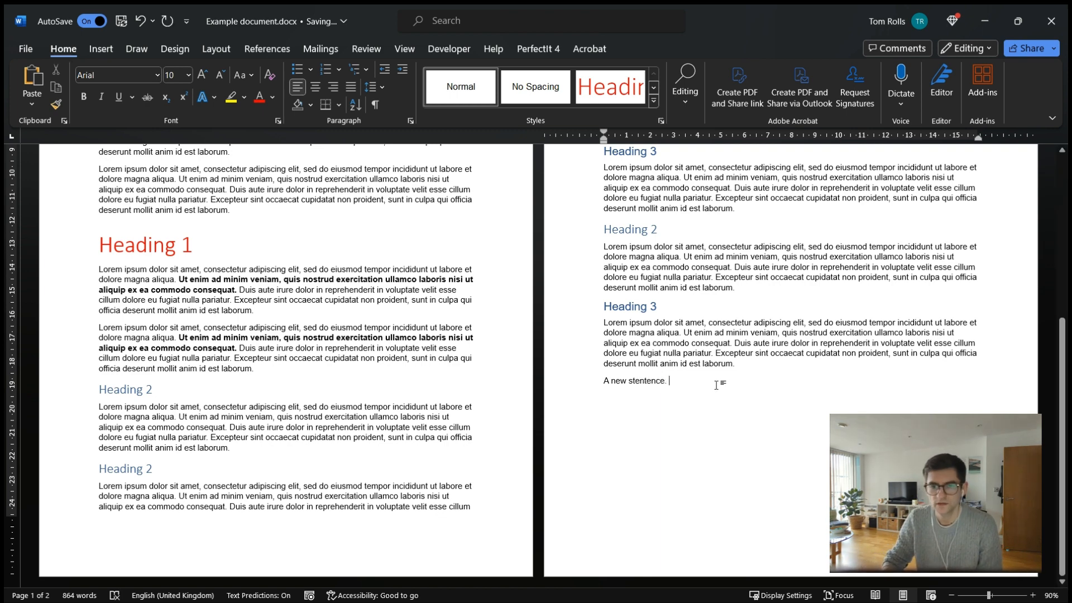
key(Return)
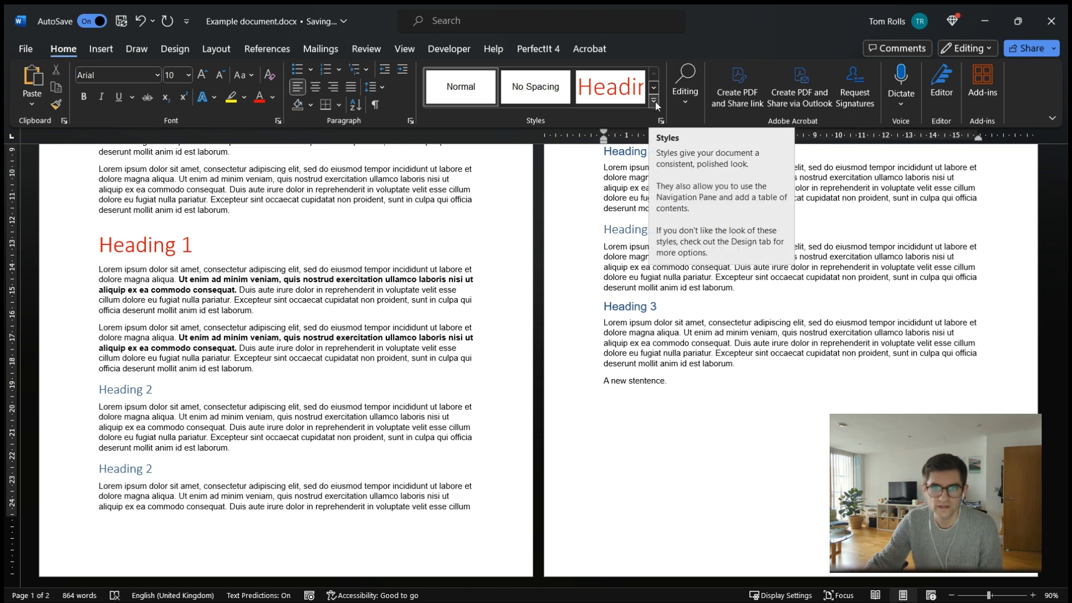
Apply Heading 1 to the next line and enter the heading "My new heading".
key(ctrl+alt+1)
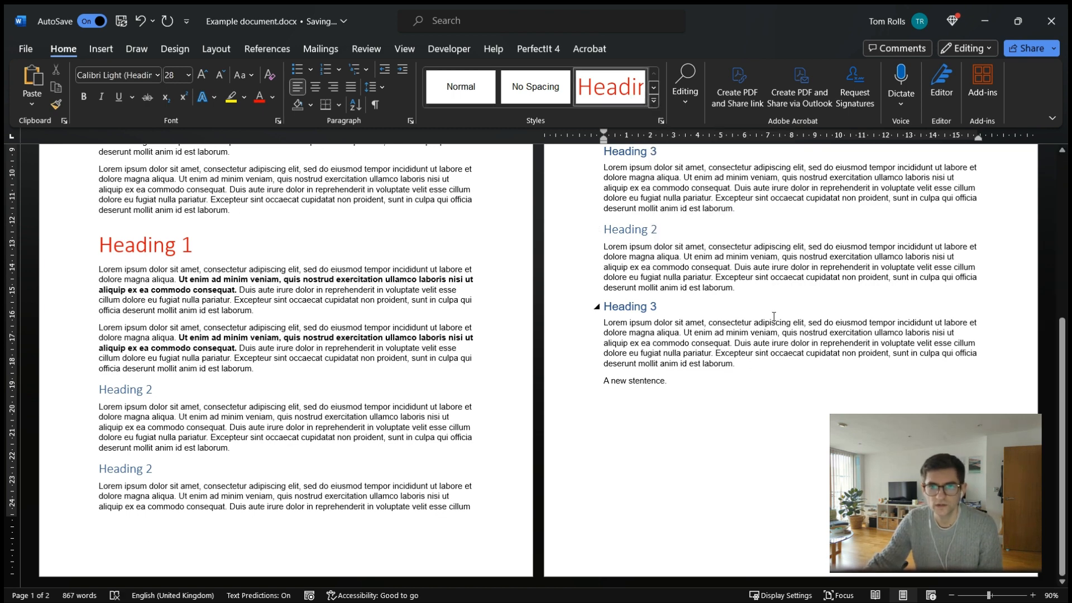
text(A)
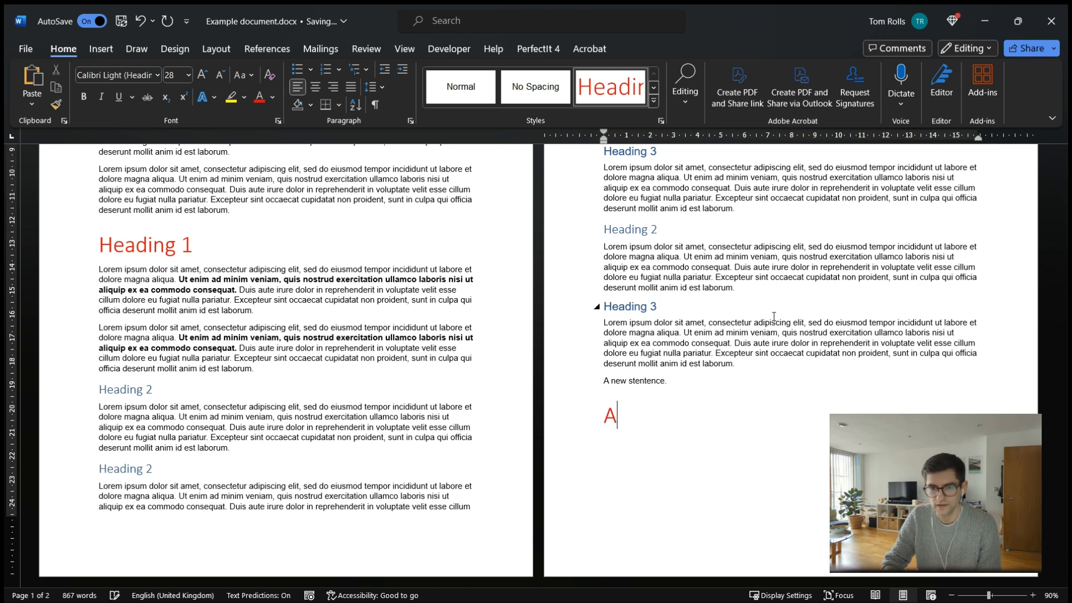
key(BackSpace)
text(My new heading)
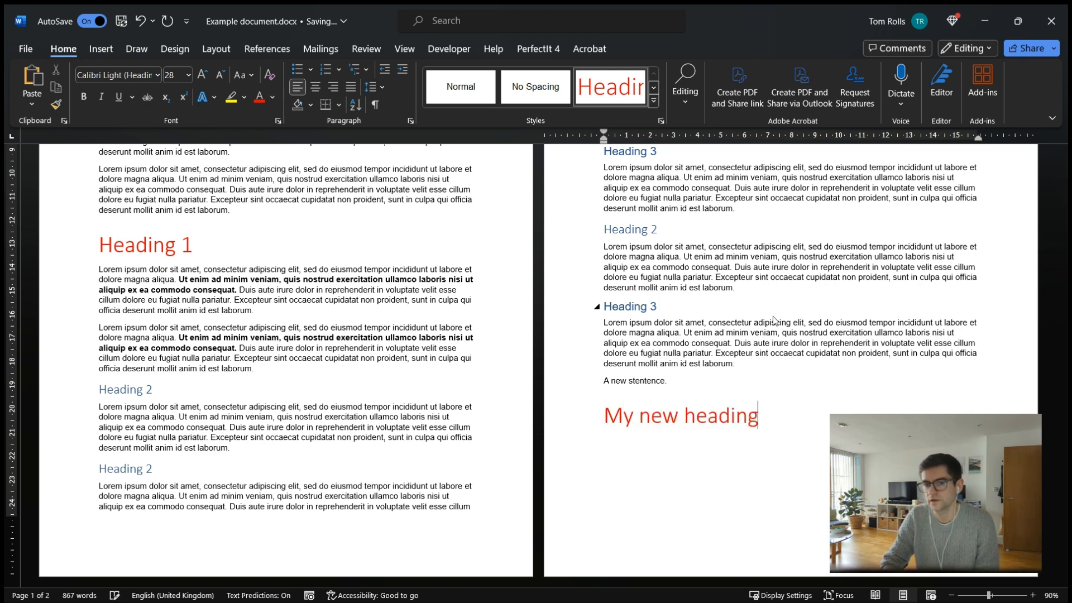
key(Return)
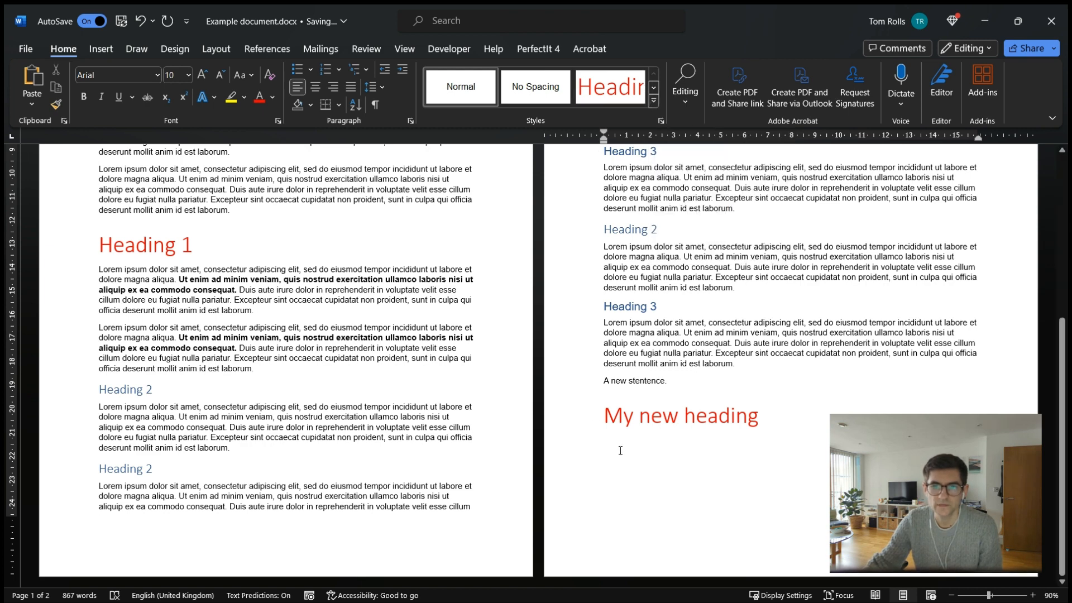
Inspect the Heading 1 style's settings for the following paragraph style, then close without changes.
click(662, 416)
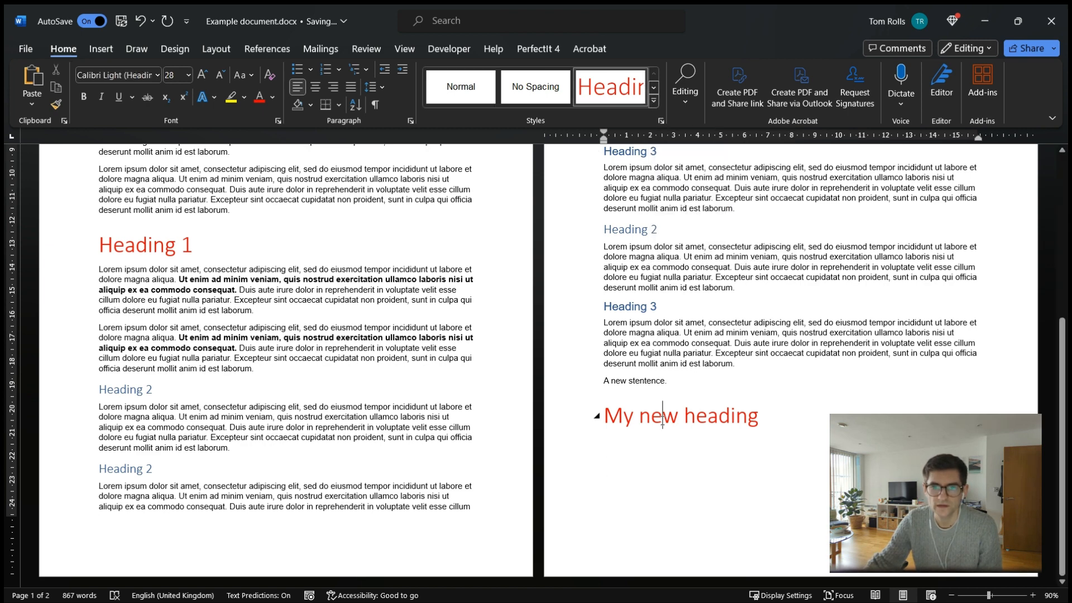
click(630, 446)
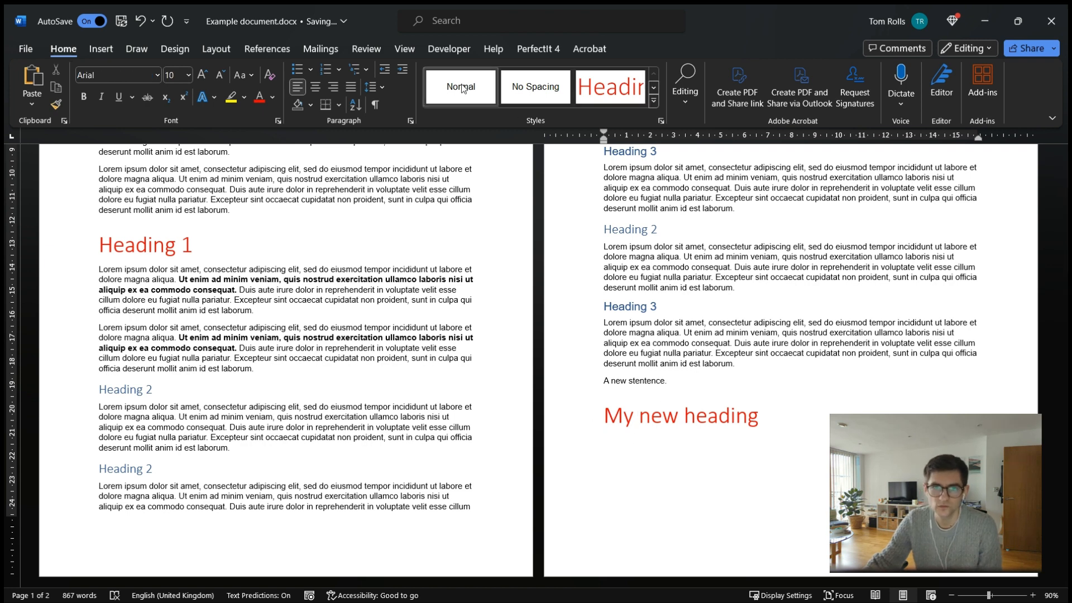
right_click(618, 99)
click(656, 127)
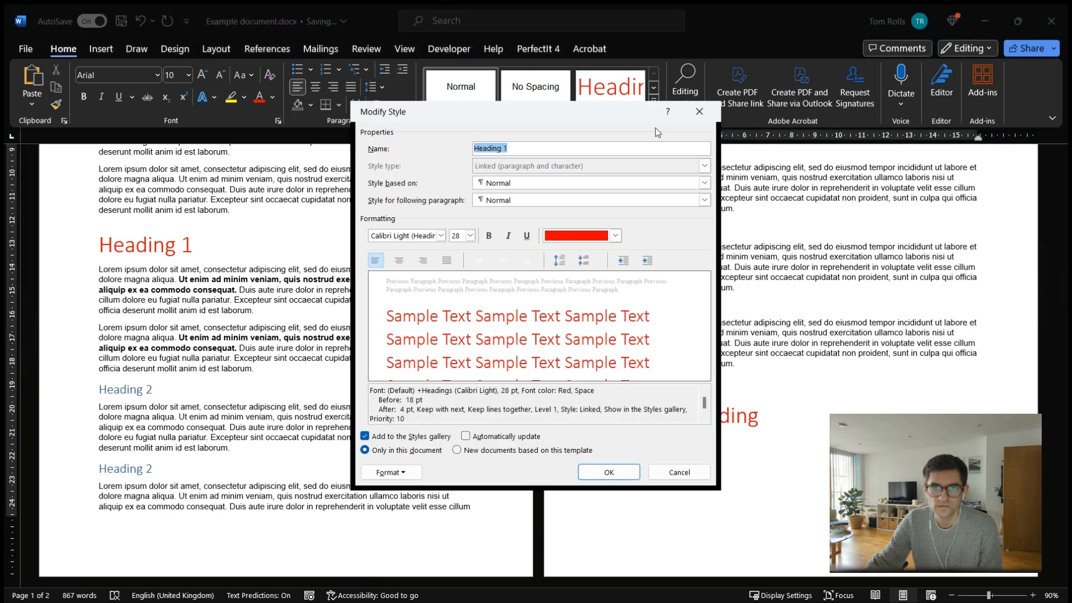
click(503, 203)
click(504, 203)
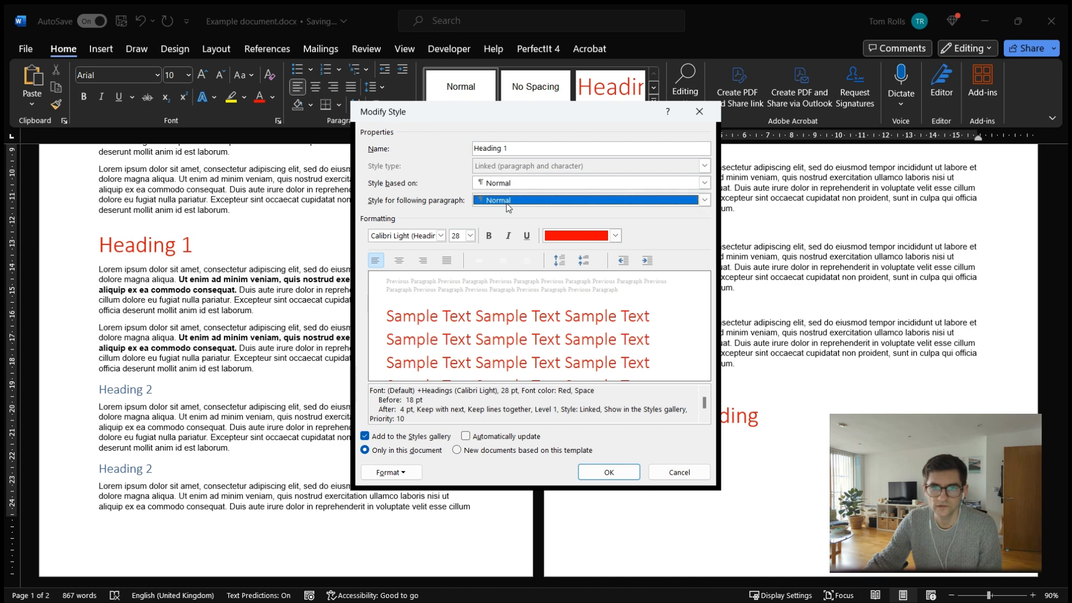
click(677, 467)
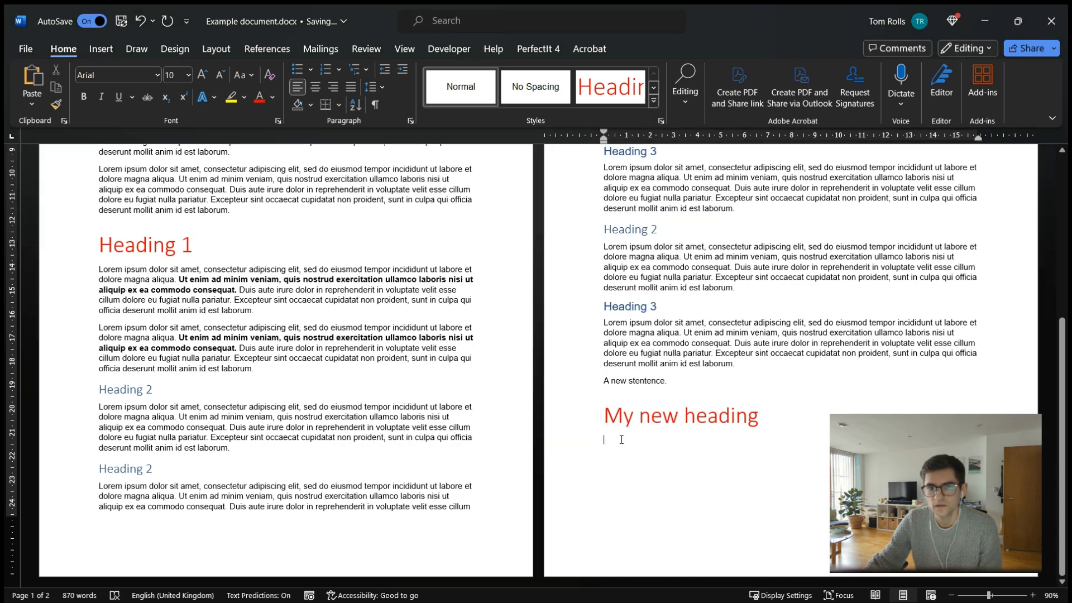
Apply the Quote style to the line below the new heading and enter "Type my quote here.".
click(653, 101)
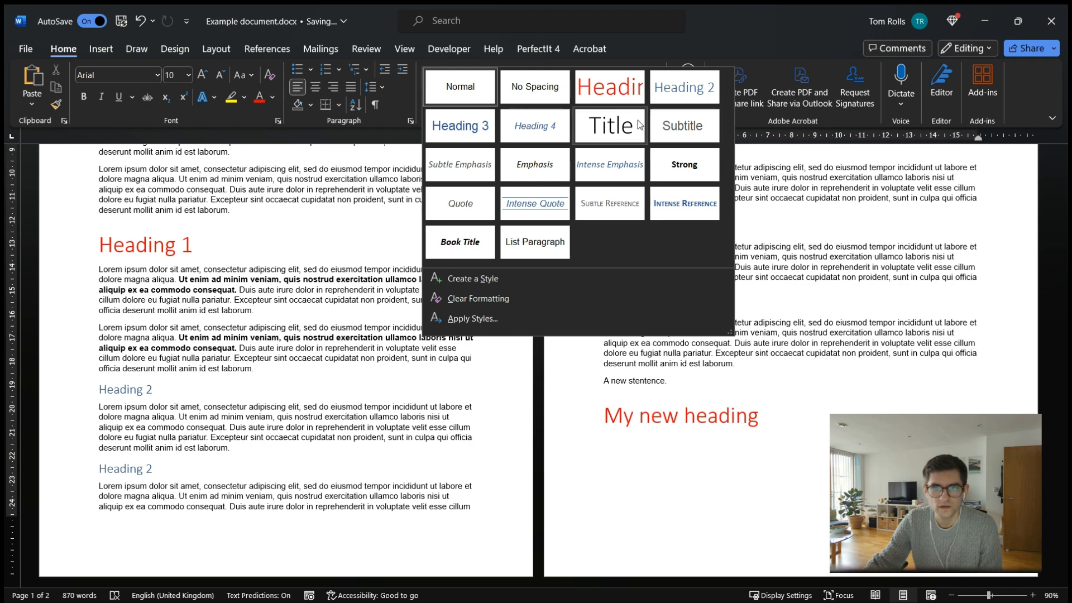
click(461, 203)
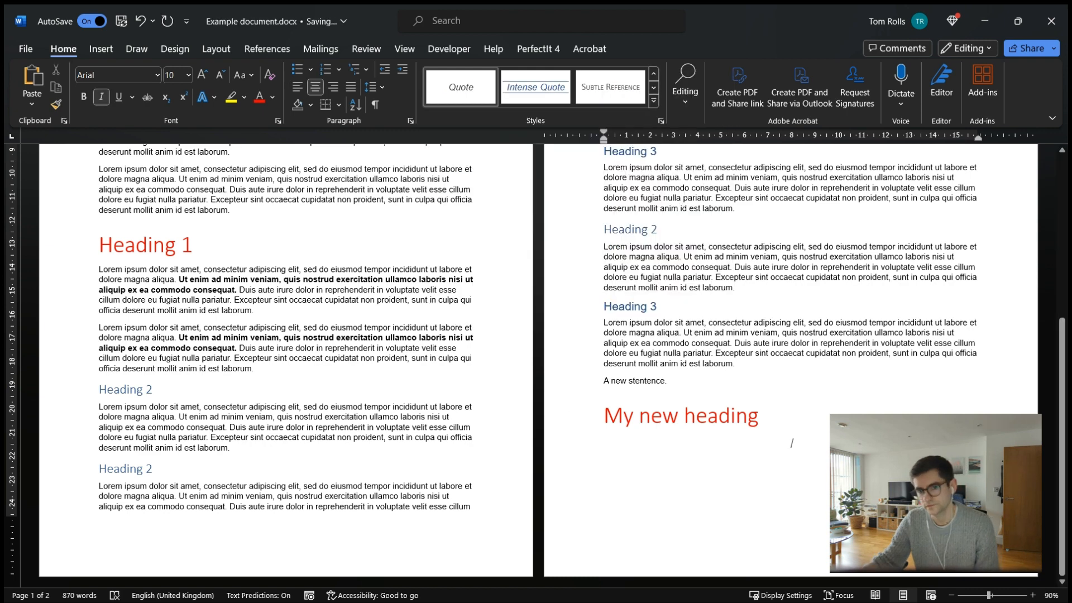
text(Type)
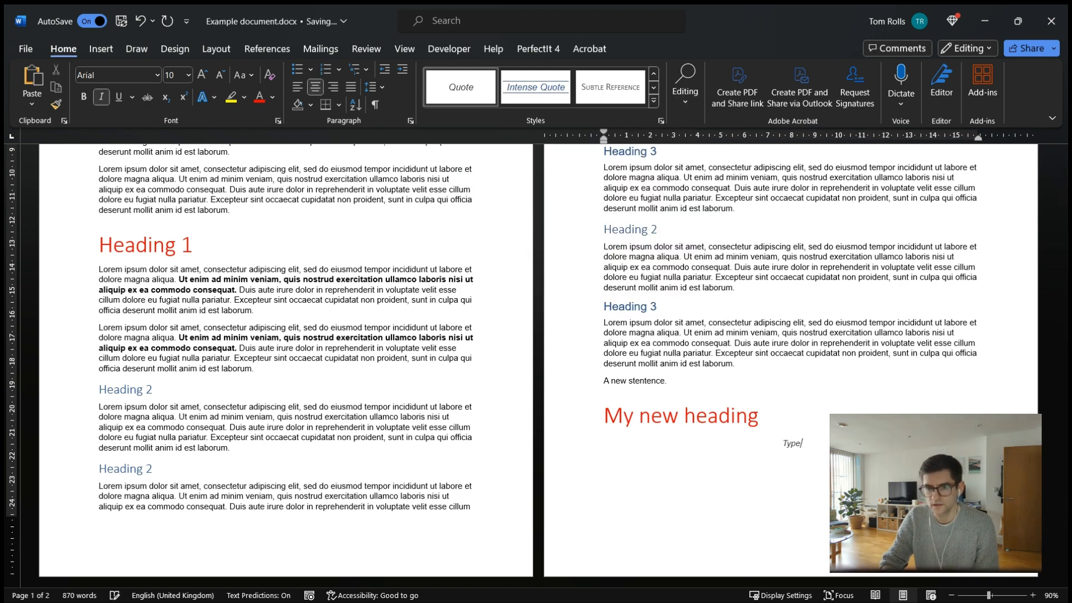
text( my quote here.)
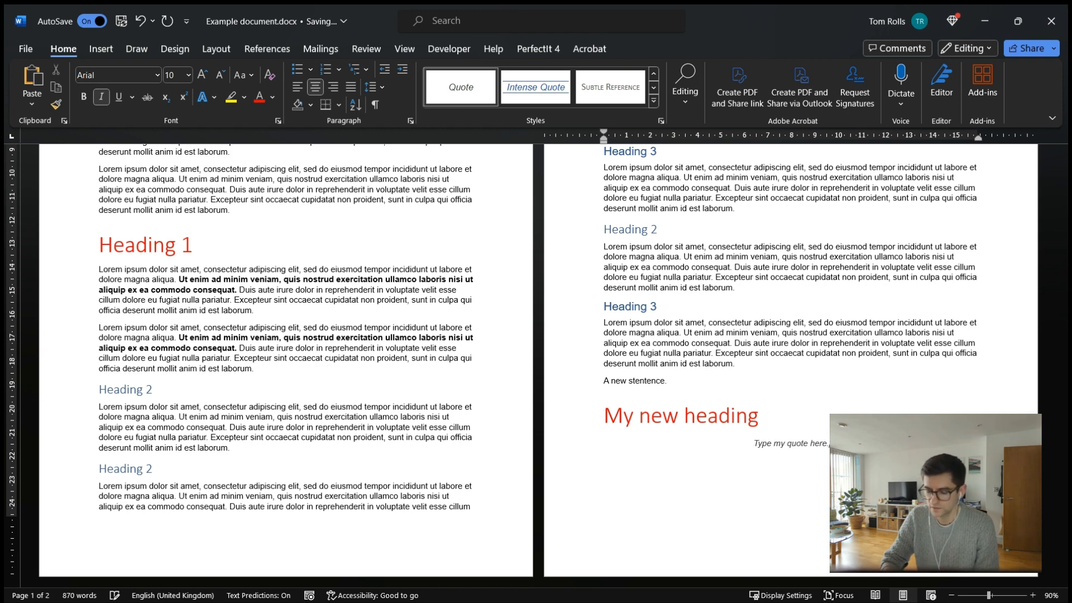
key(Return)
Change the "Type my quote here." line to the Normal style.
scroll(596, 419, up, 1)
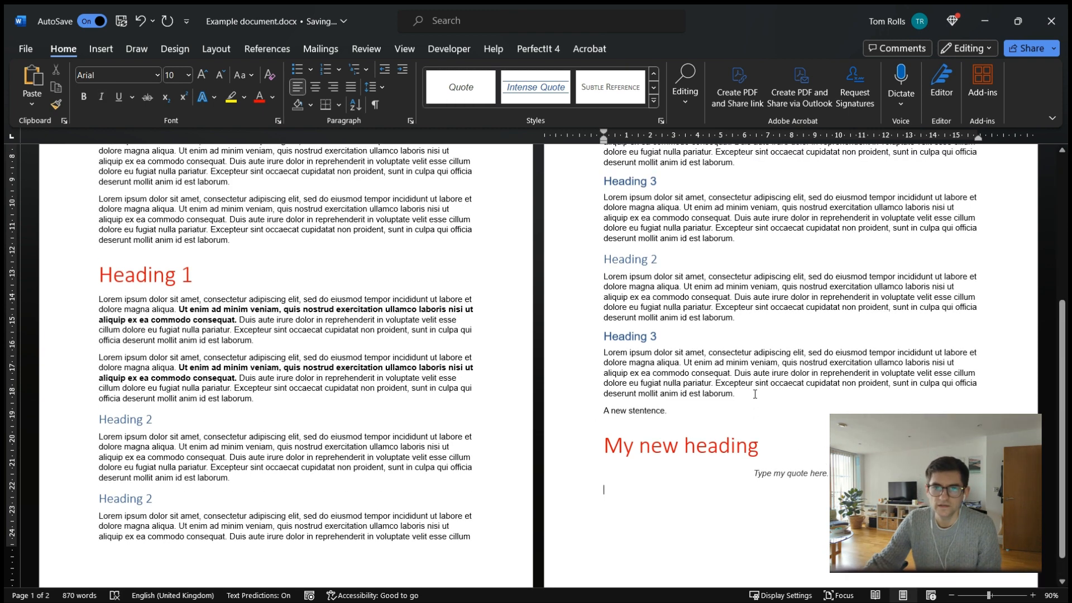
scroll(596, 418, down, 1)
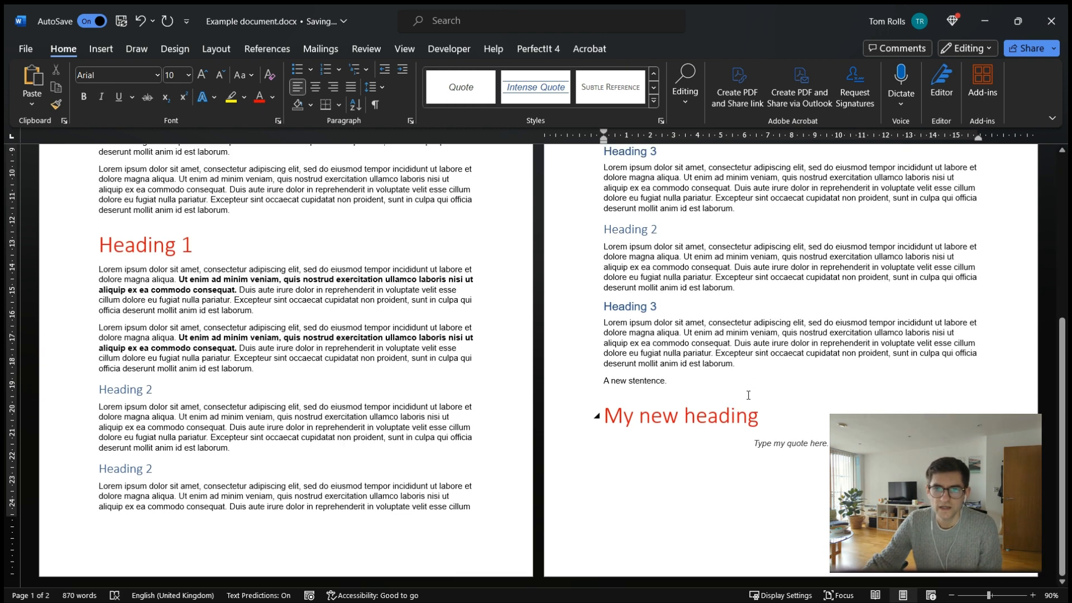
click(569, 445)
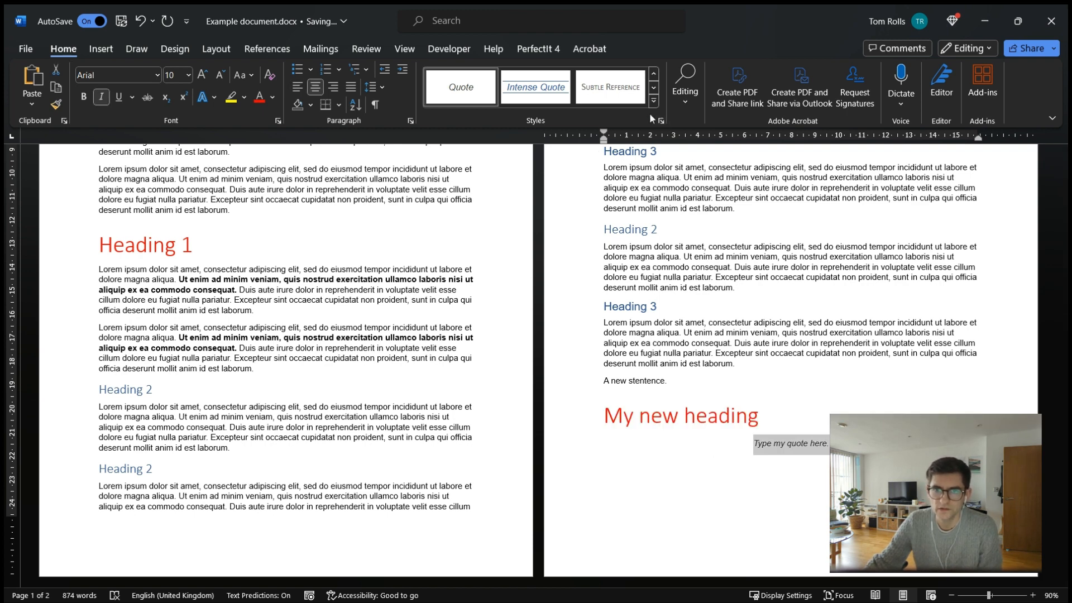
click(614, 457)
drag(744, 442, 831, 443)
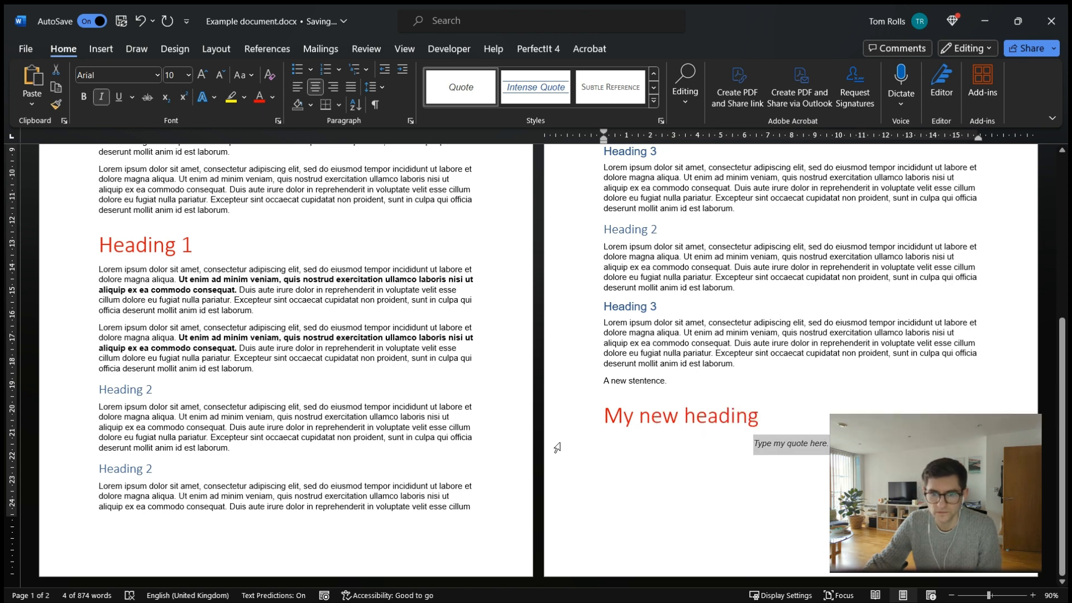
click(556, 370)
click(552, 356)
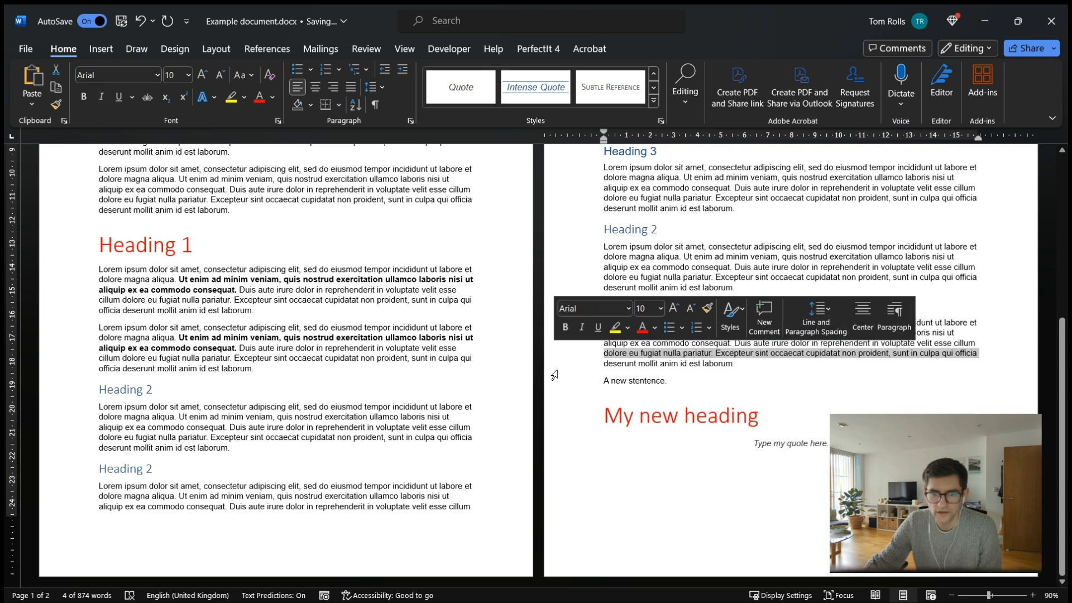
click(553, 444)
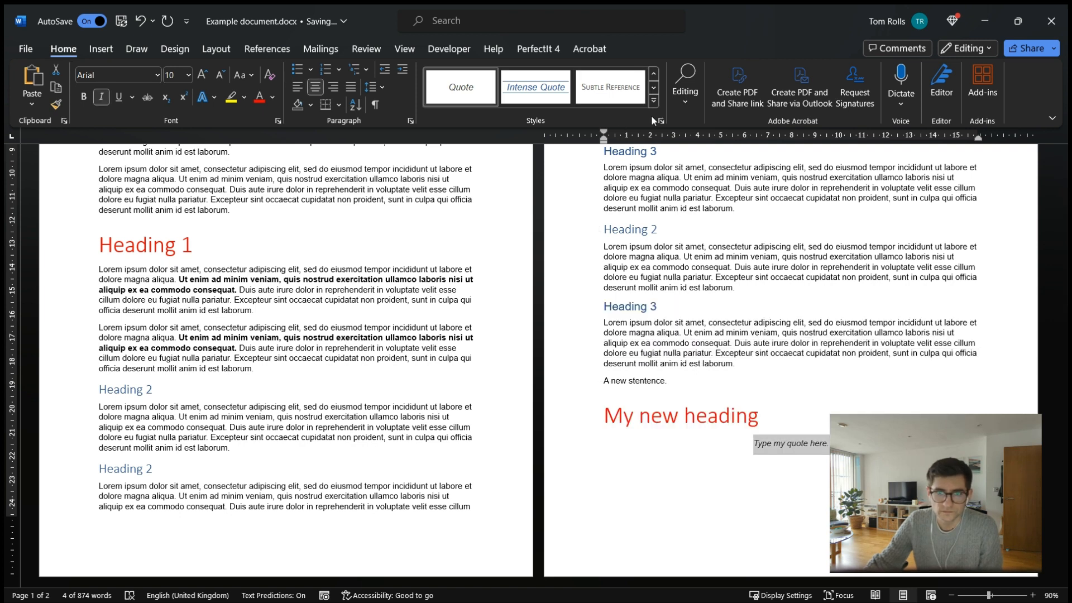
click(653, 102)
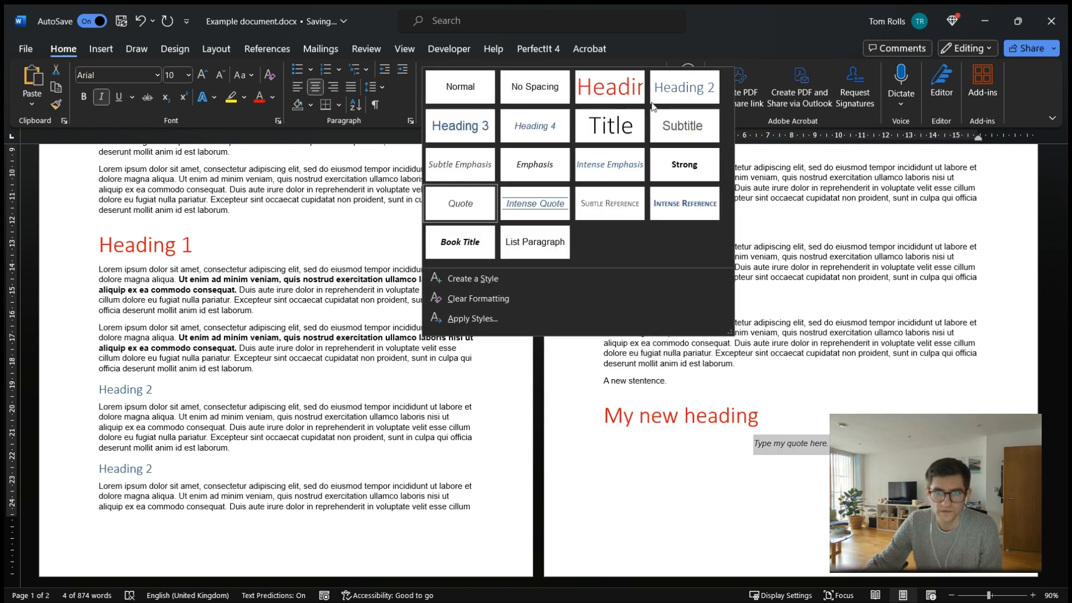
click(471, 92)
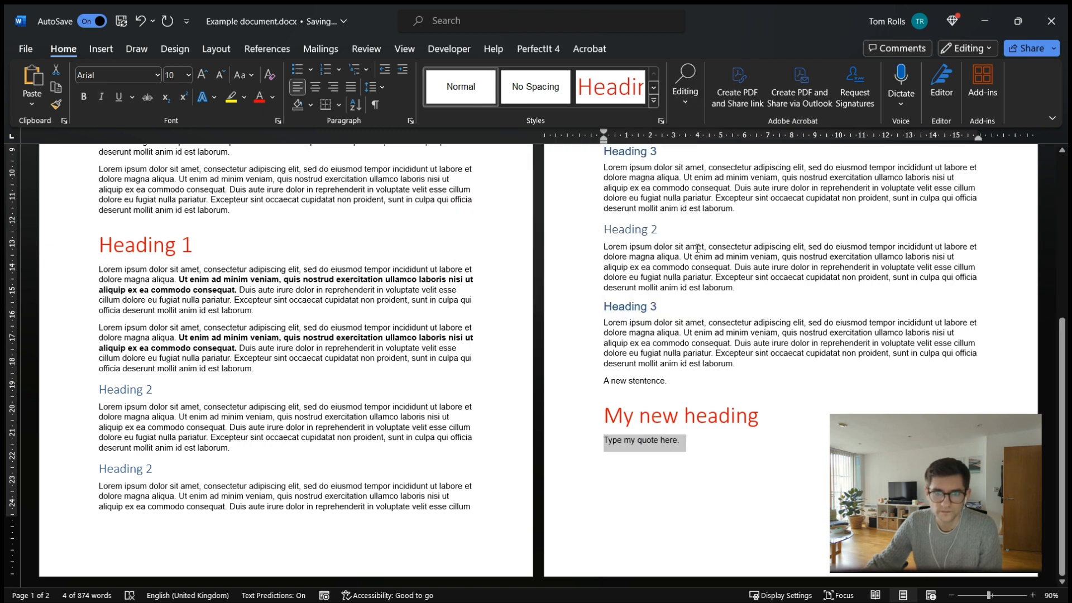
Apply the Strong style to the bold phrase in the first body paragraph under the first Heading 1.
scroll(393, 329, up, 4)
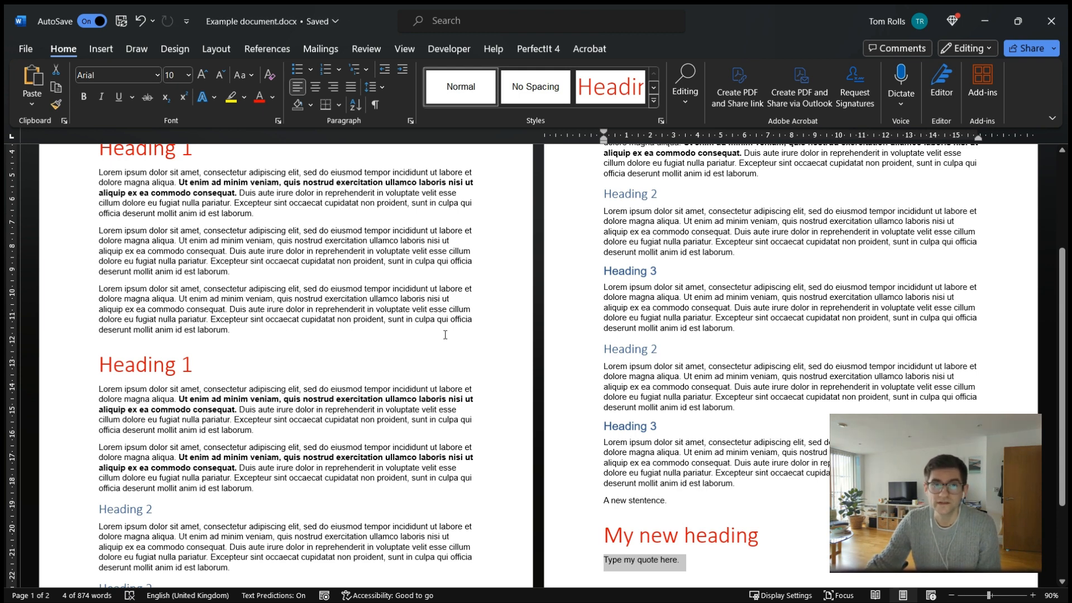
scroll(333, 258, up, 2)
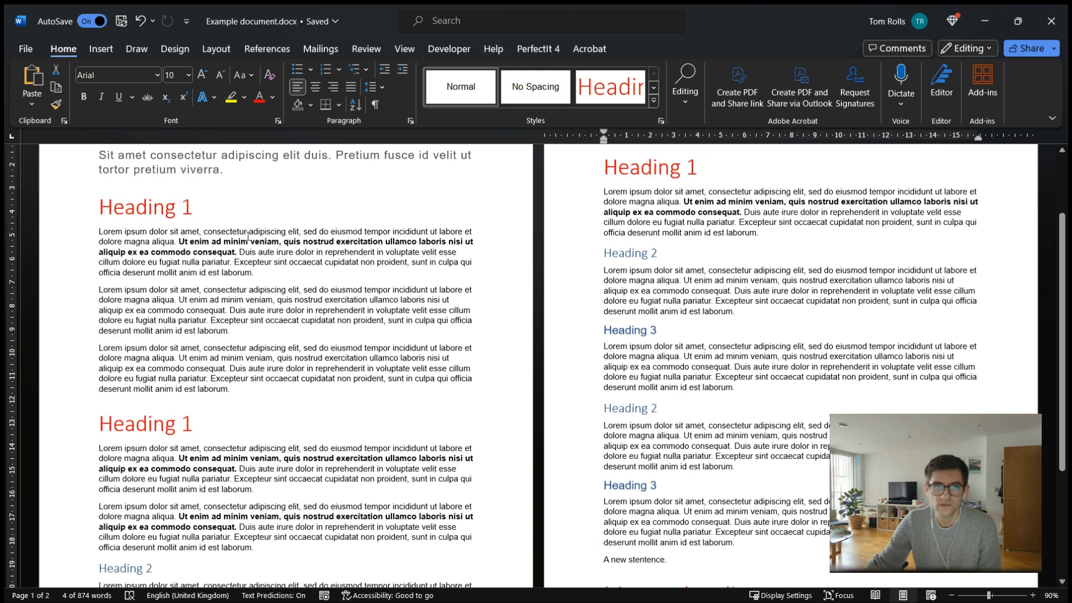
drag(179, 238, 240, 254)
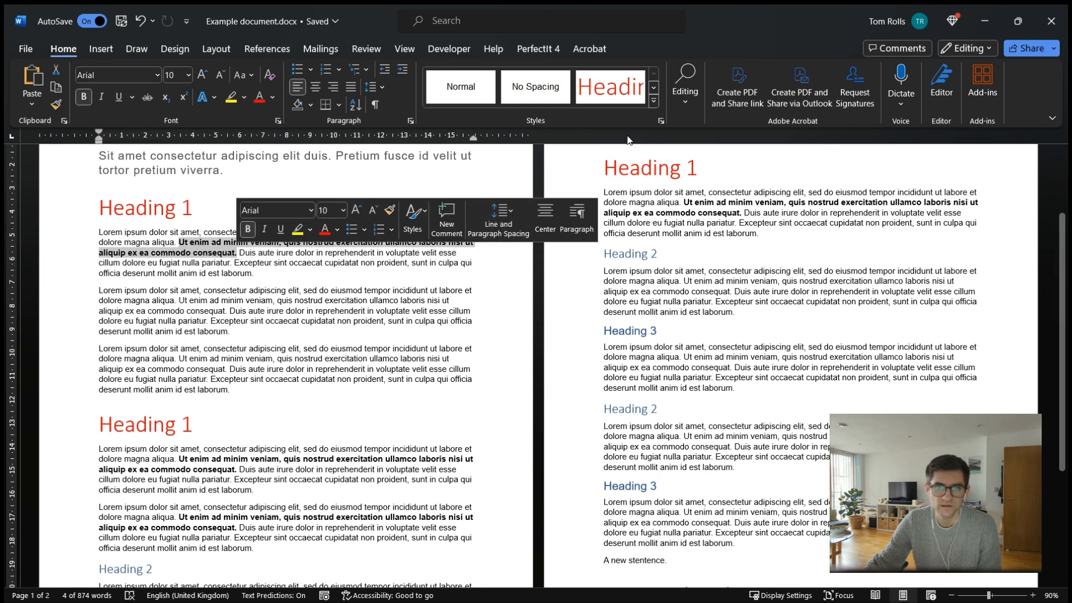
click(653, 101)
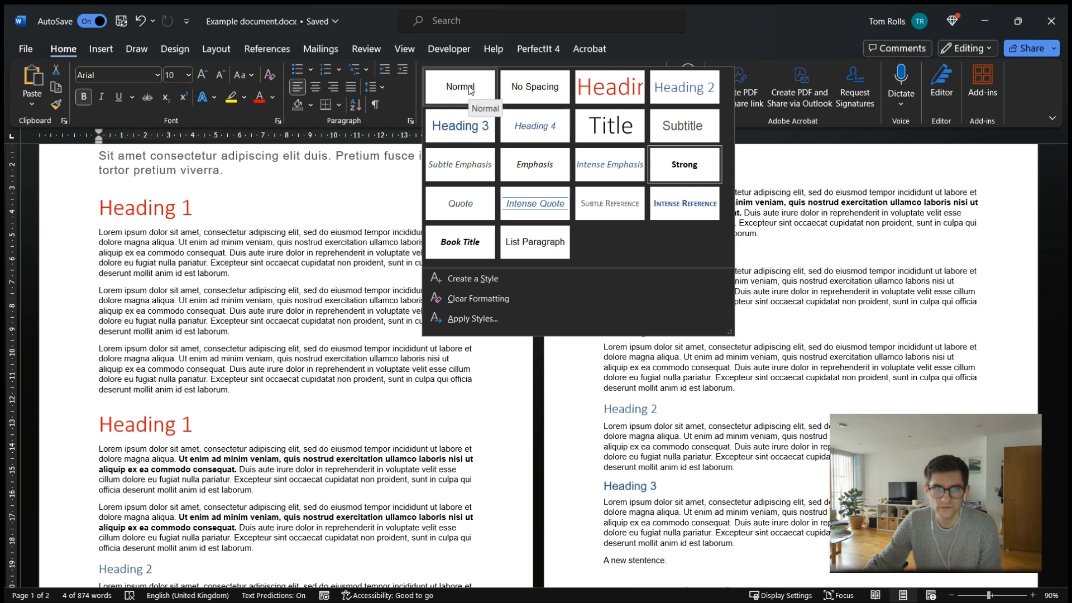
click(678, 165)
Apply the Normal style to the second and third body paragraphs under the first Heading 1.
drag(250, 389, 92, 287)
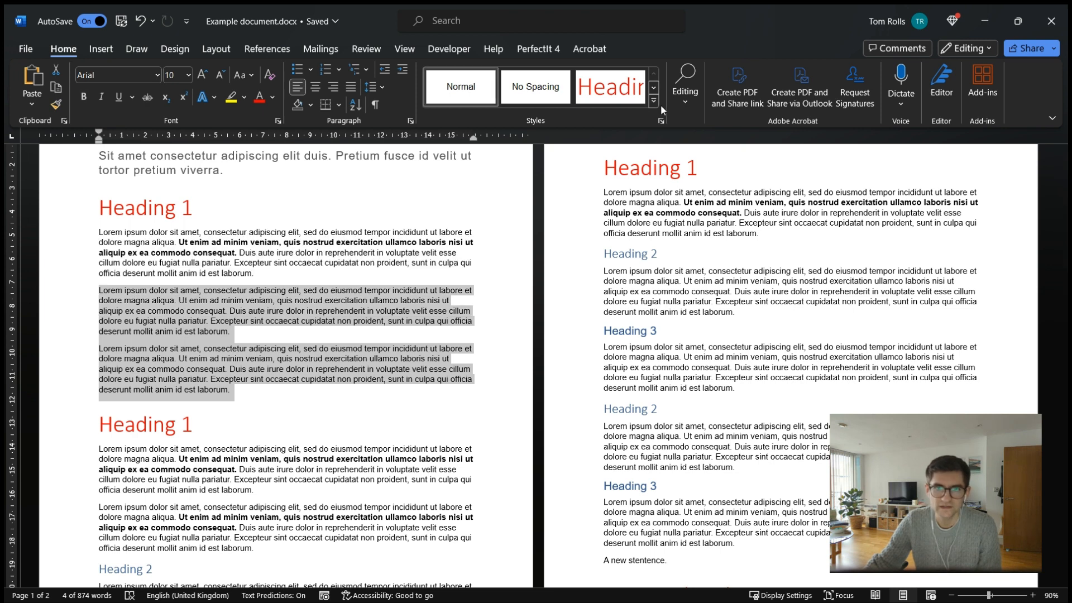
click(453, 96)
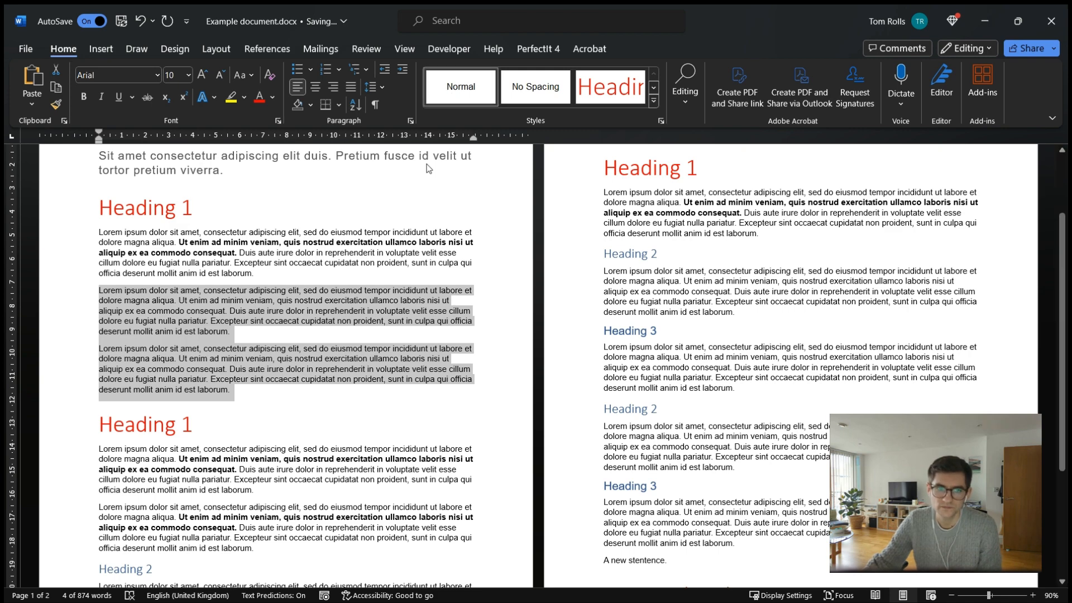
click(258, 331)
Select the subtitle line and open the Subtitle style's modify settings to inspect its base style, then cancel.
scroll(257, 331, down, 3)
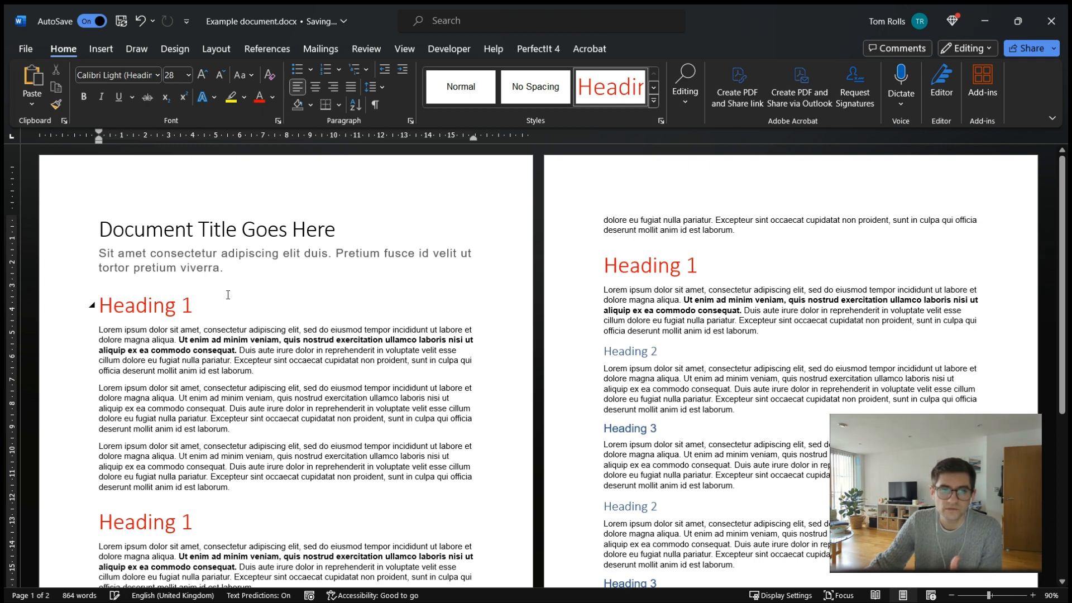
drag(98, 252, 281, 278)
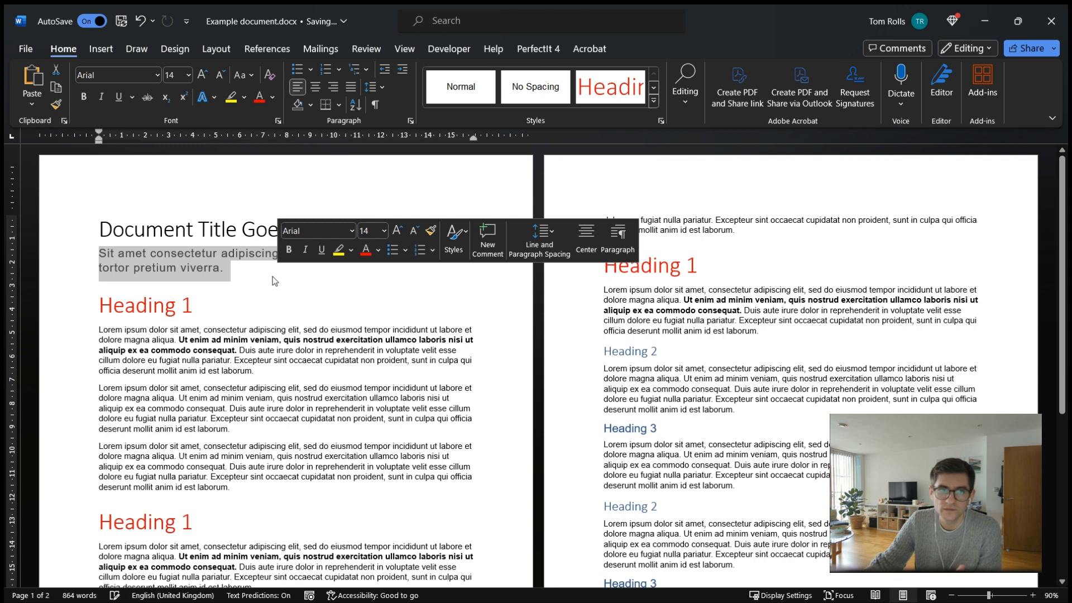
click(654, 102)
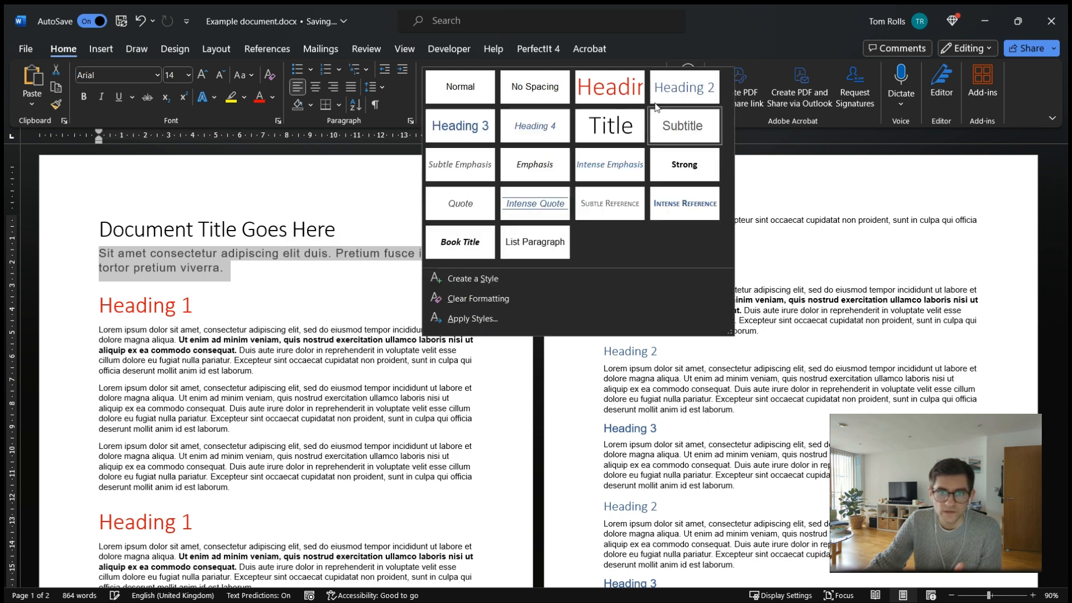
right_click(676, 120)
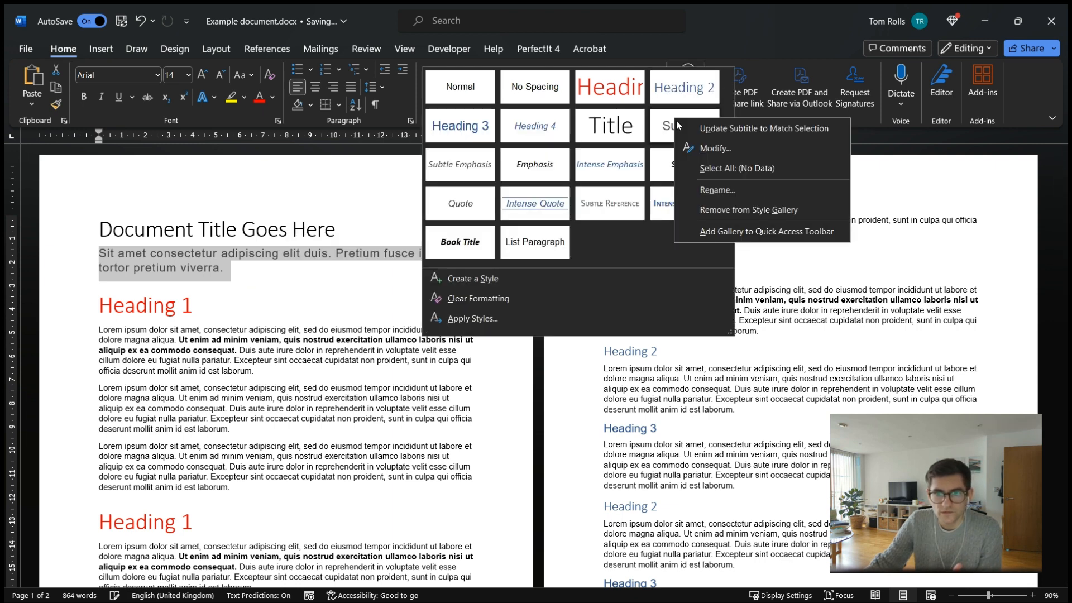
click(708, 150)
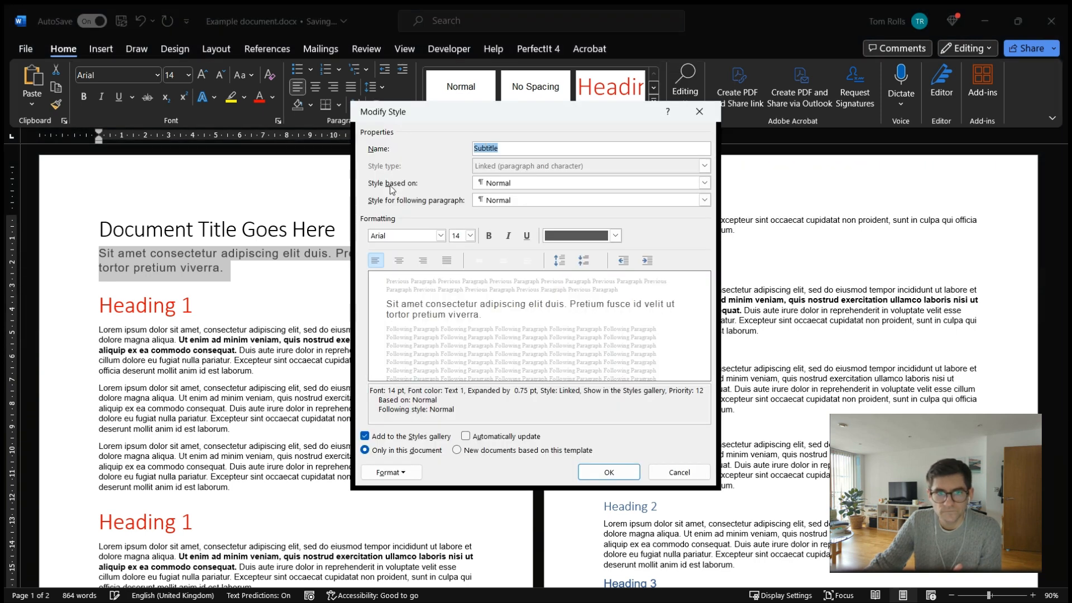
click(491, 185)
click(491, 185)
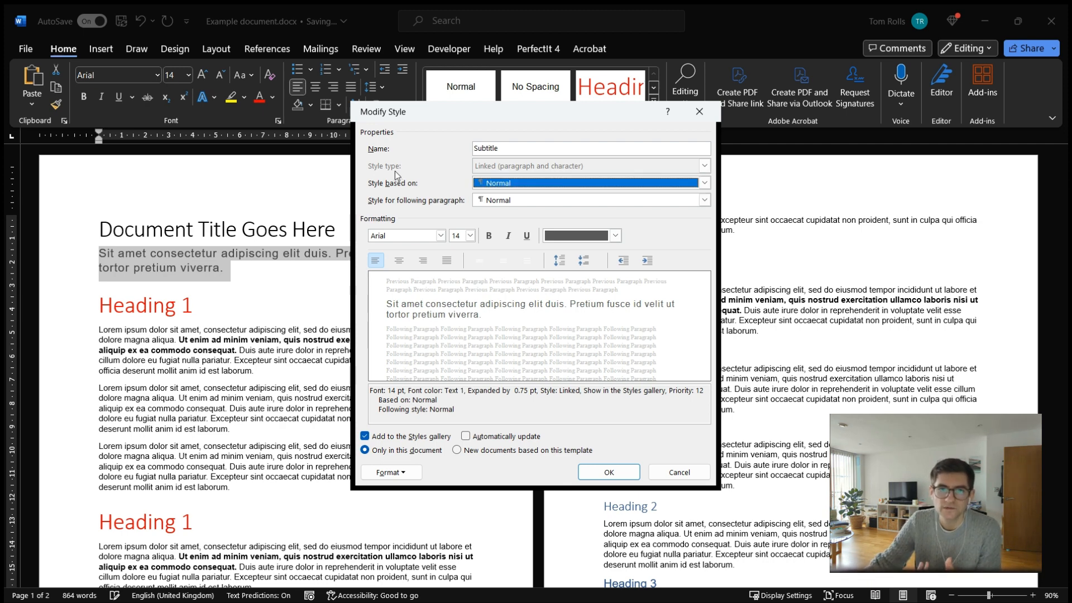
click(664, 473)
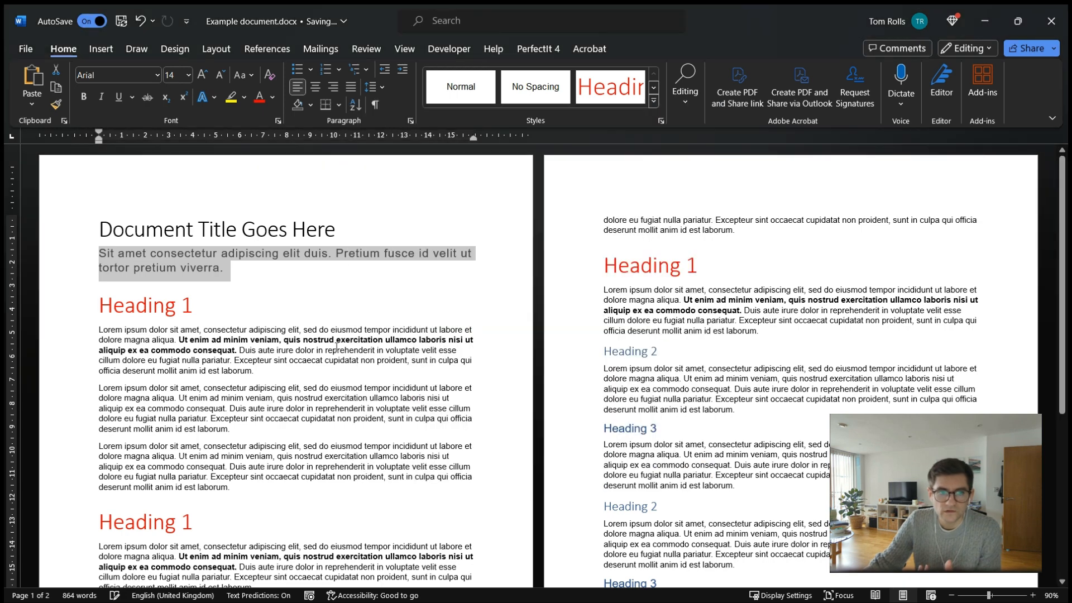
Select the bold phrase in the first body paragraph and open the Strong style's modify settings, then cancel.
click(181, 347)
drag(183, 339, 233, 351)
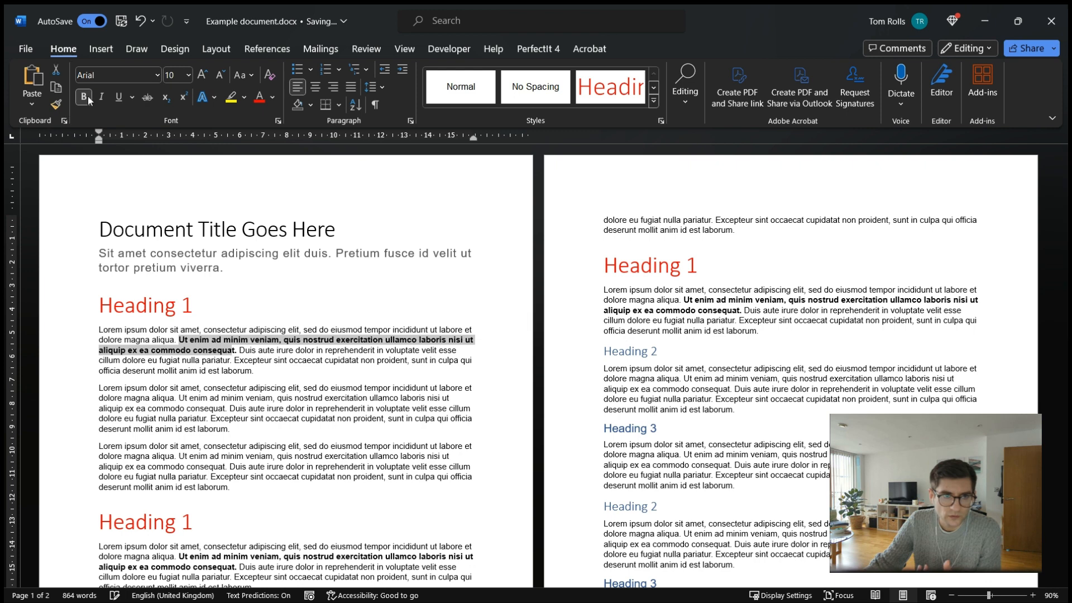
click(652, 102)
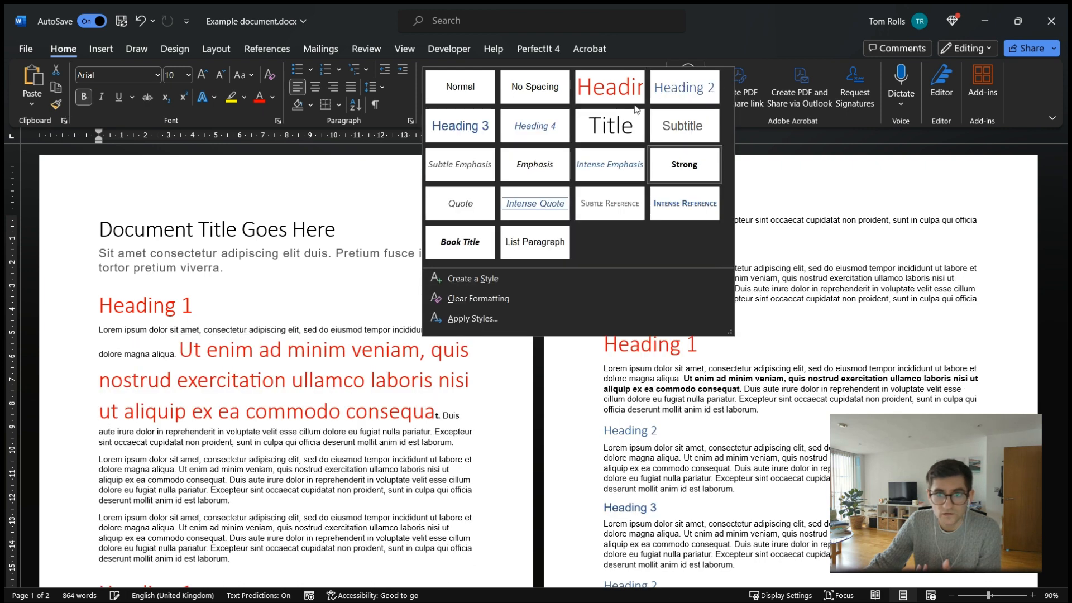
right_click(685, 166)
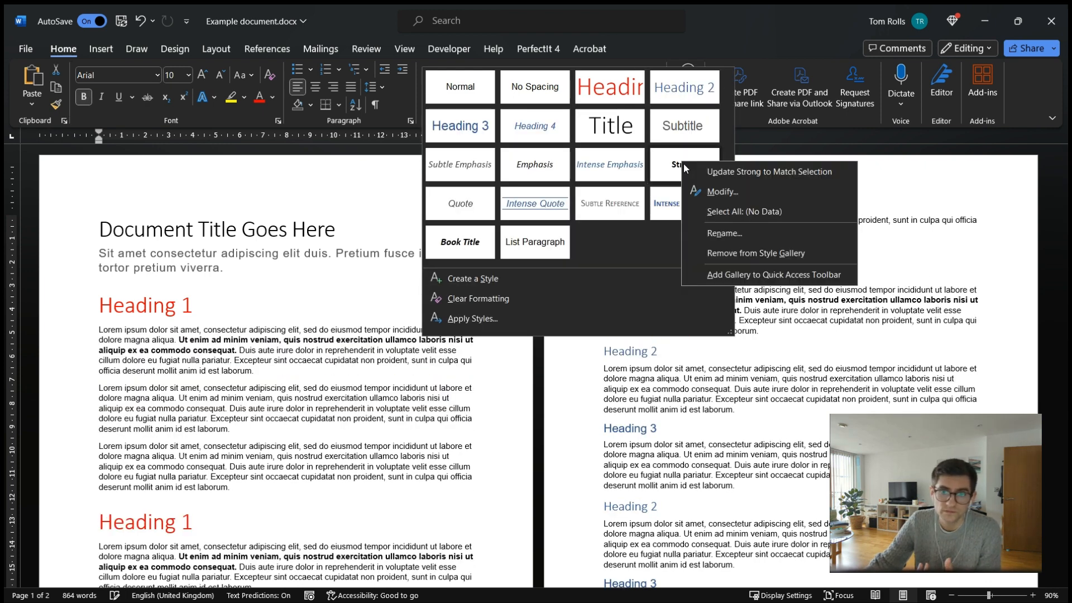
click(728, 194)
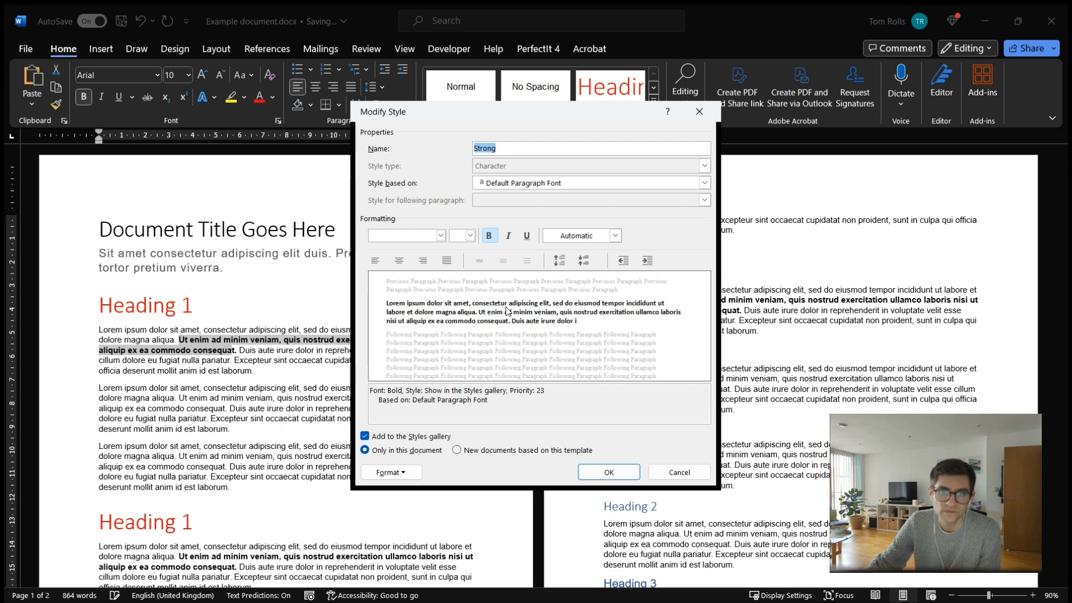
click(678, 471)
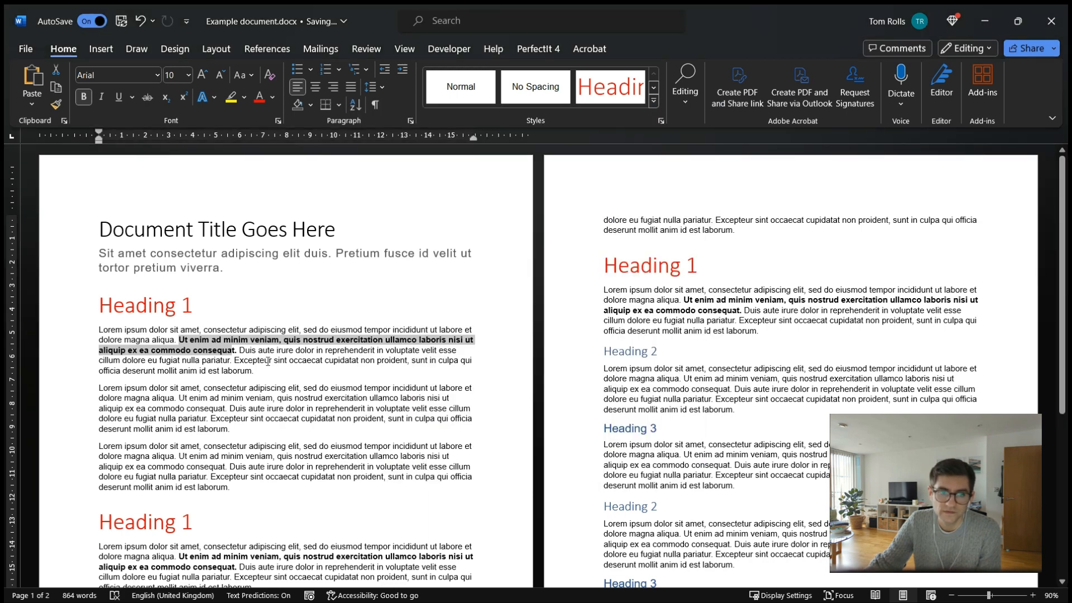
Open the Normal style's modify settings and review its font colour and format options, then cancel.
click(266, 361)
right_click(465, 91)
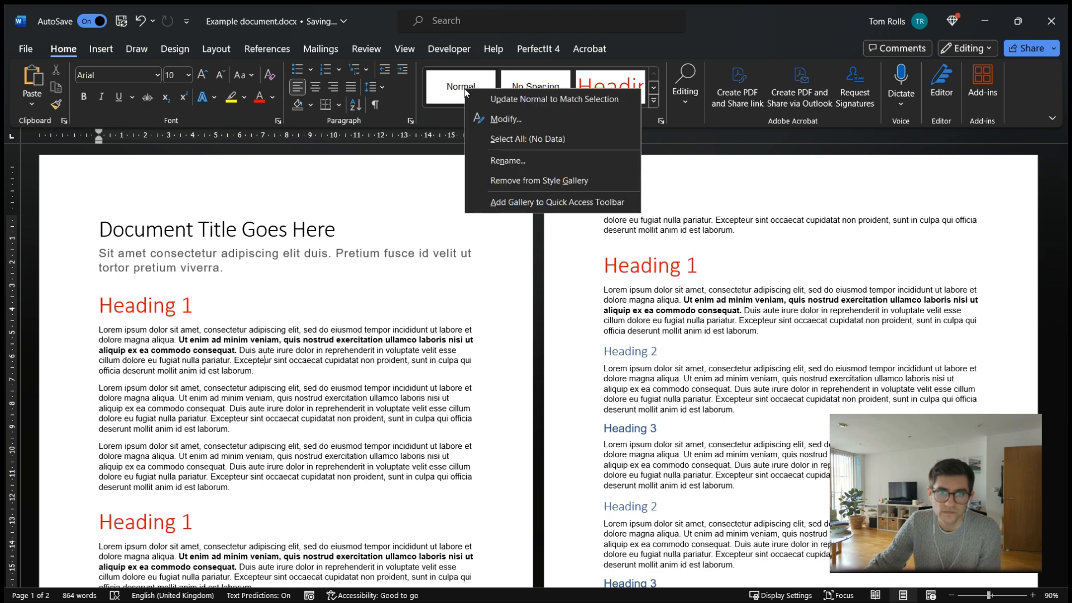
click(505, 119)
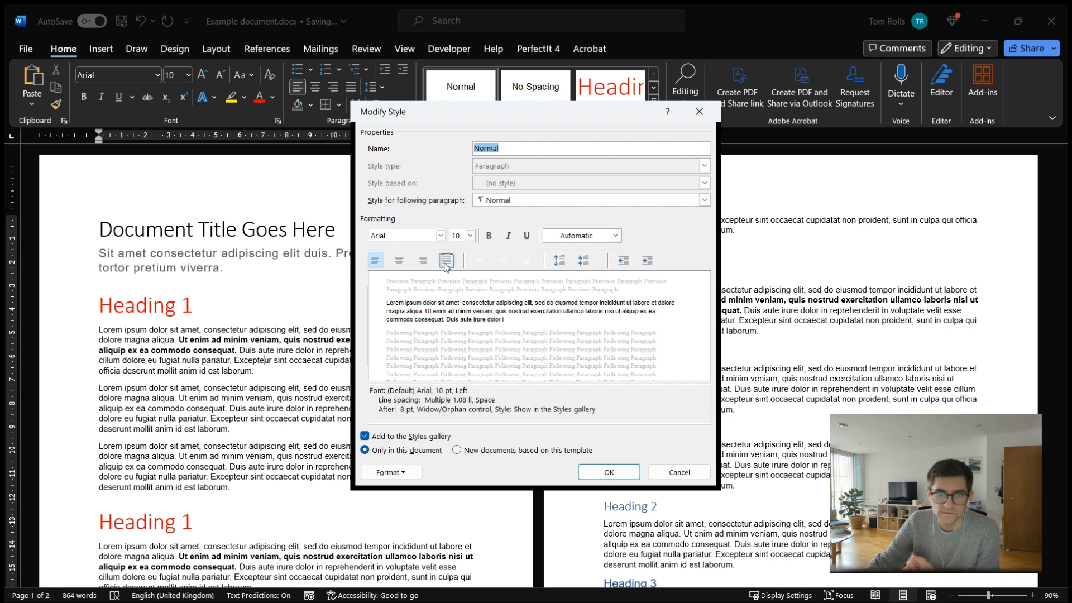
click(615, 237)
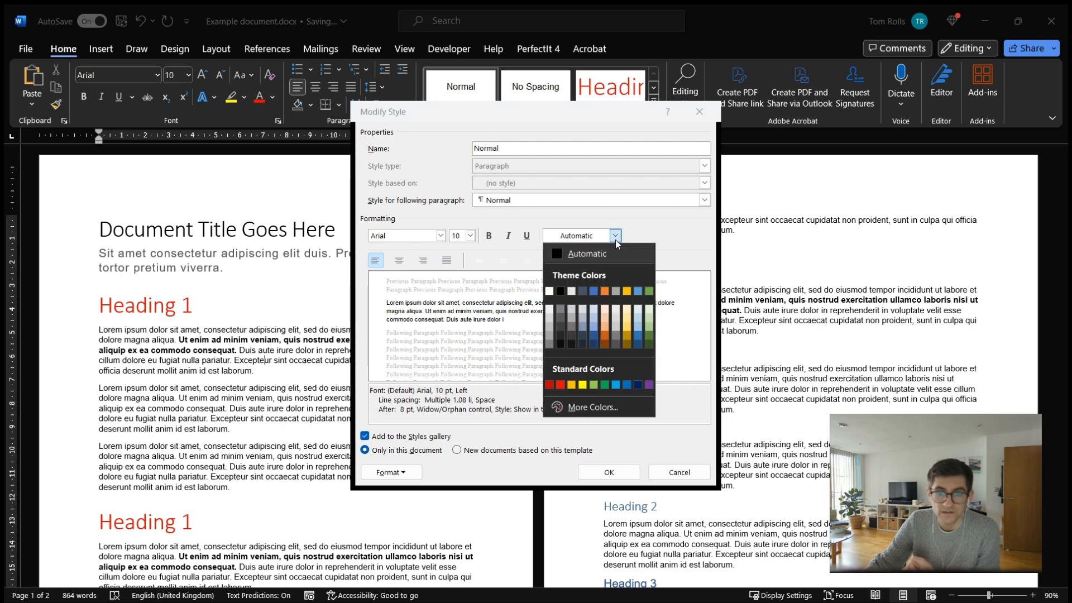
click(616, 237)
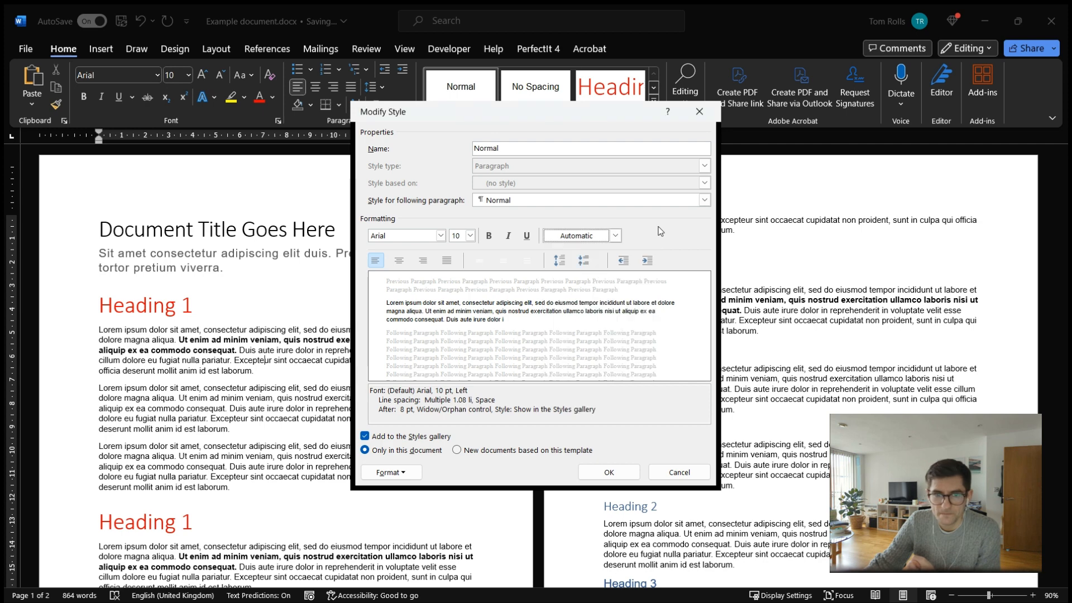
click(393, 473)
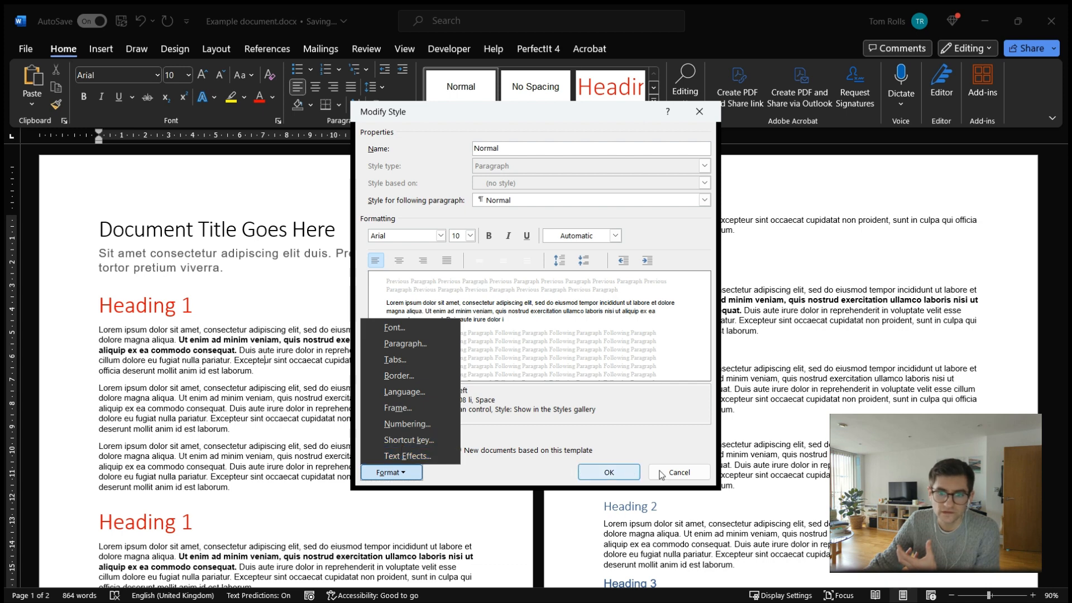
click(496, 484)
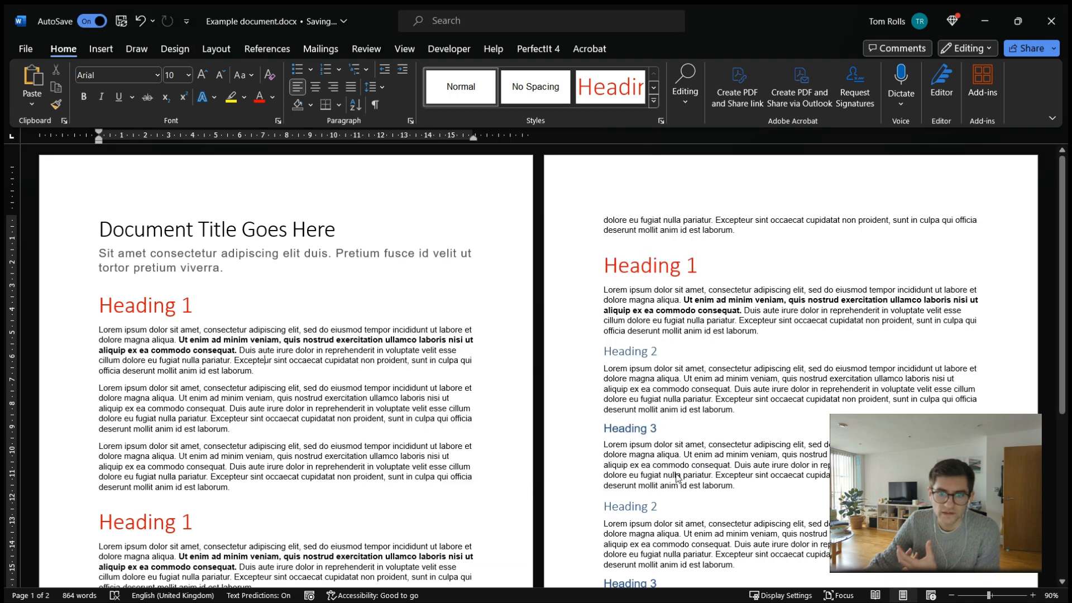
Open the Heading 1 style's modify settings and view its numbering options, then cancel both dialogs.
click(677, 480)
click(168, 303)
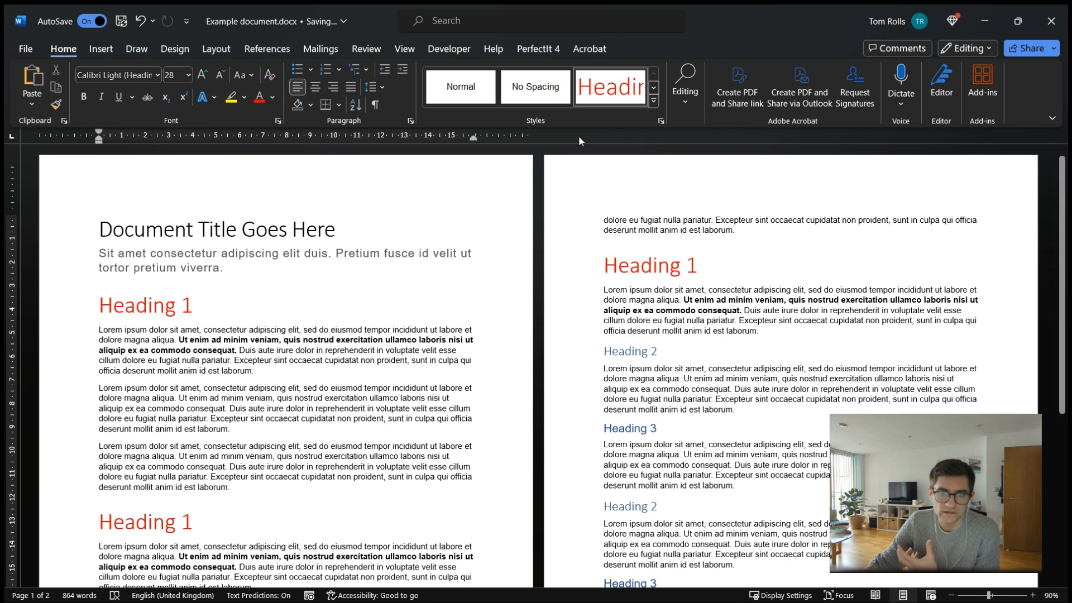
right_click(614, 91)
click(636, 125)
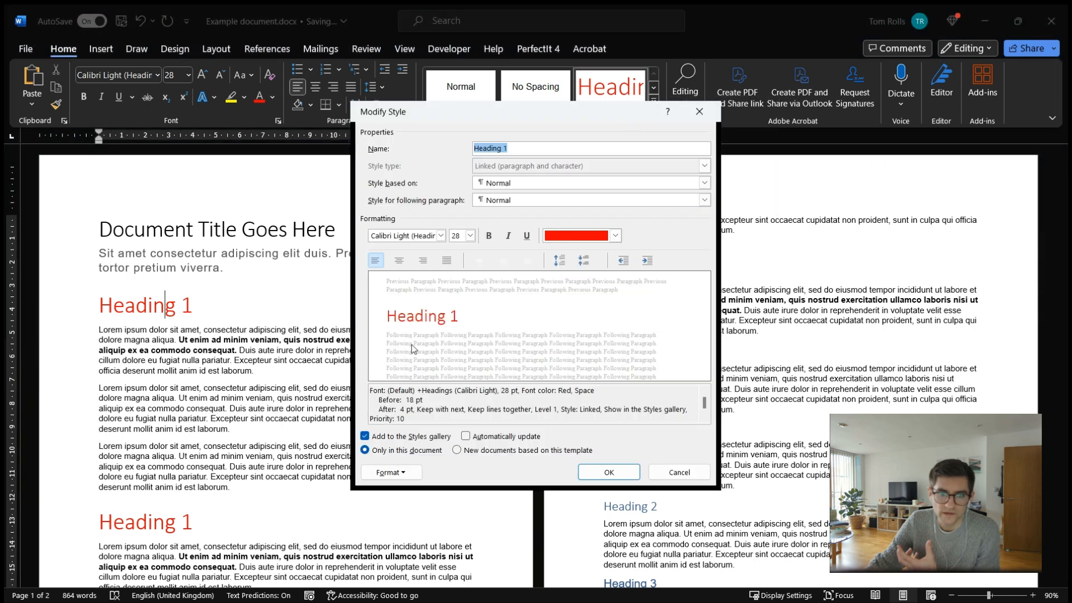
click(390, 472)
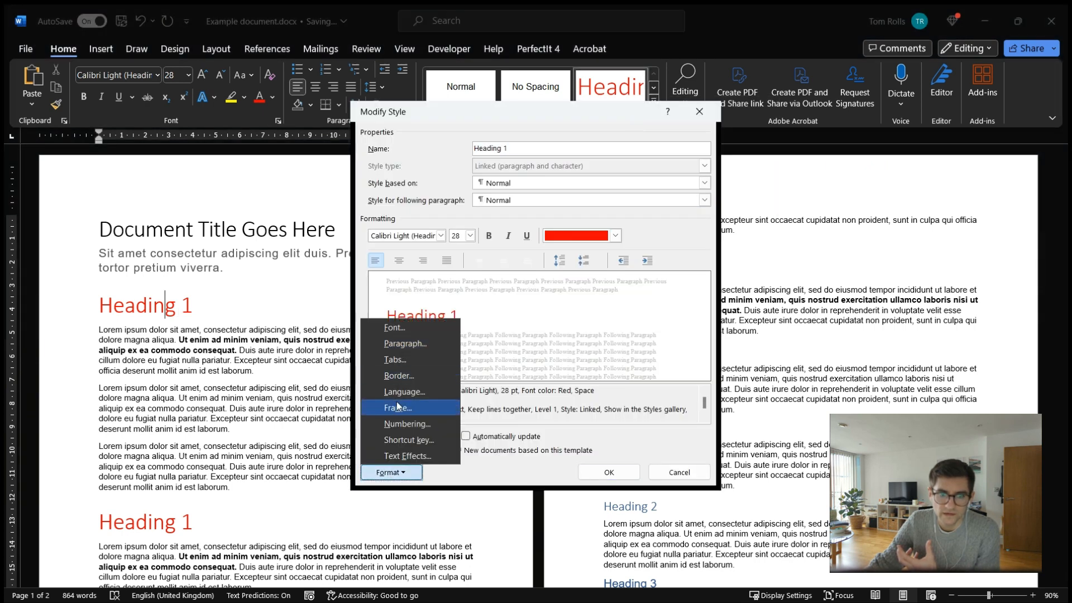
click(396, 426)
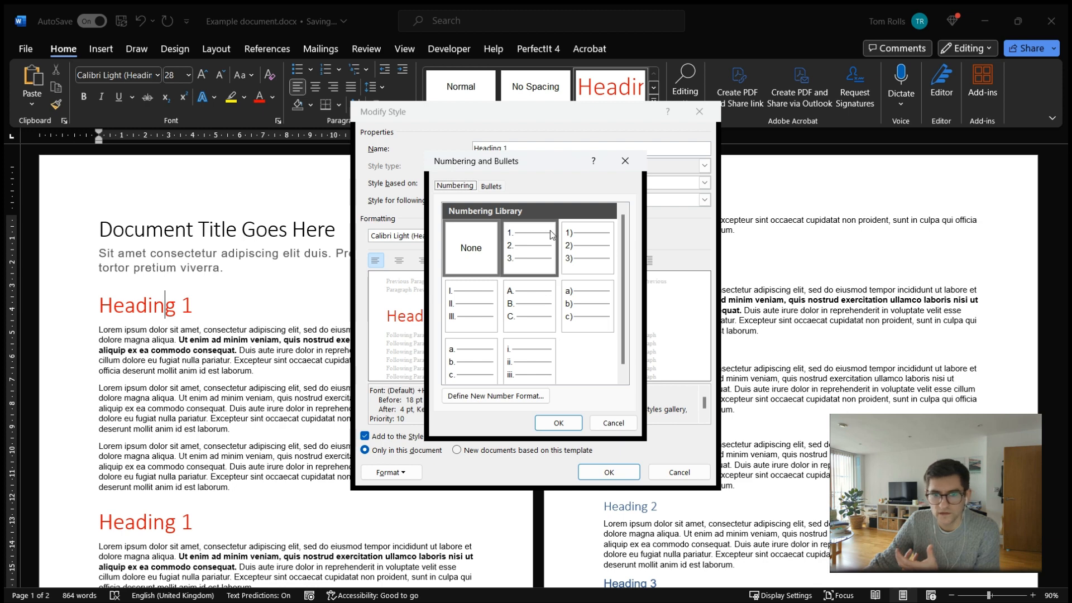
click(614, 422)
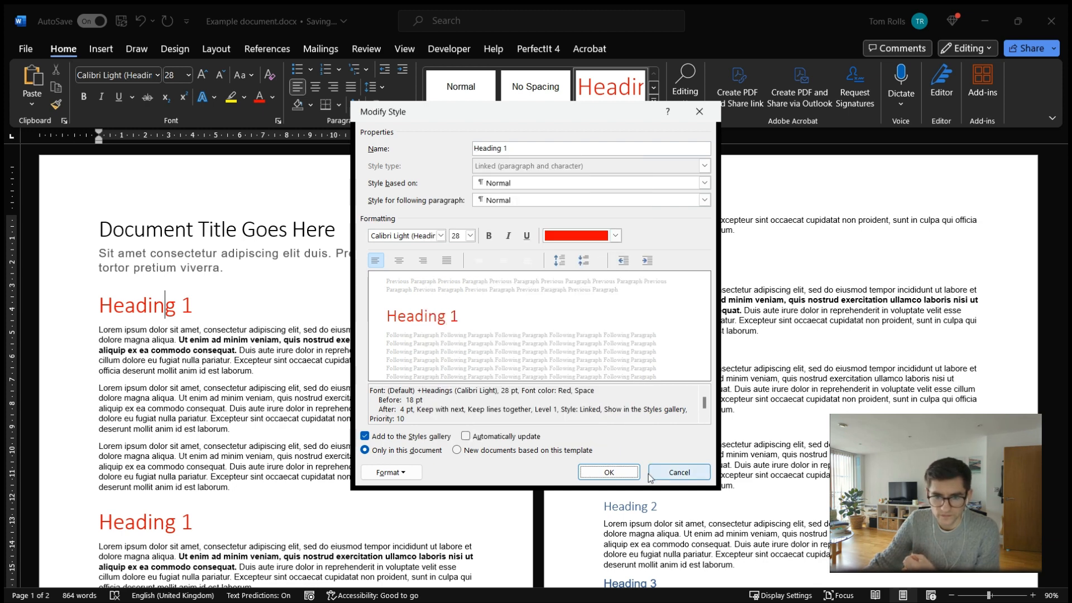
click(679, 472)
click(340, 69)
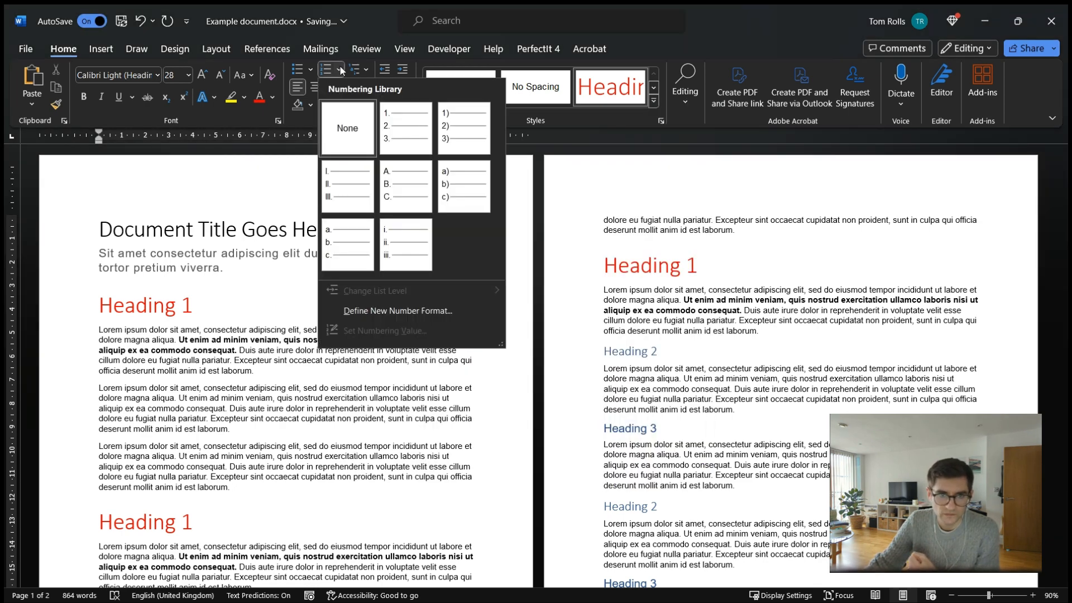
right_click(612, 87)
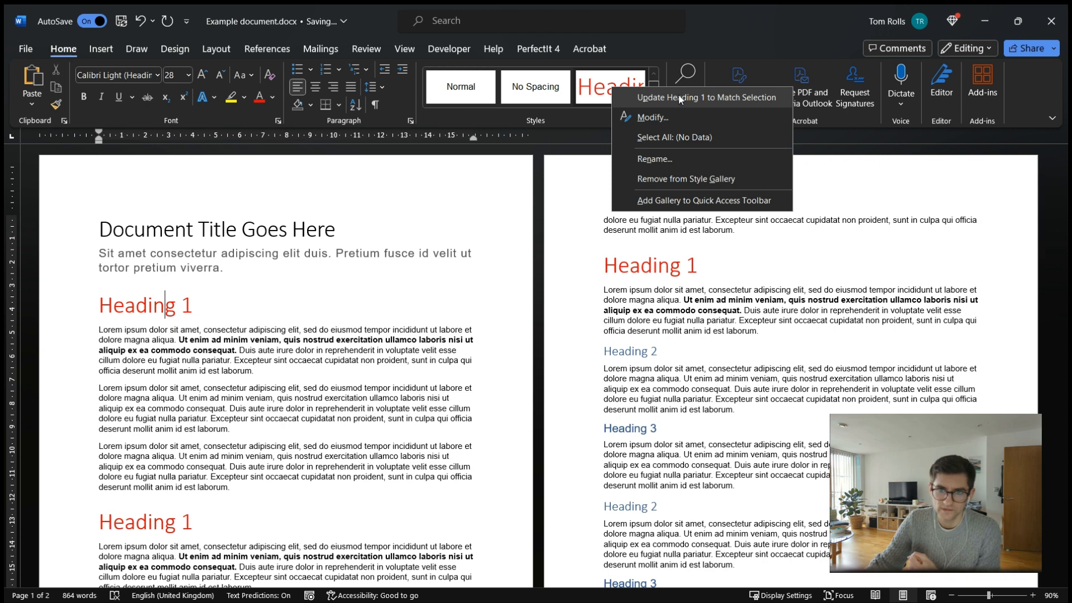
click(570, 329)
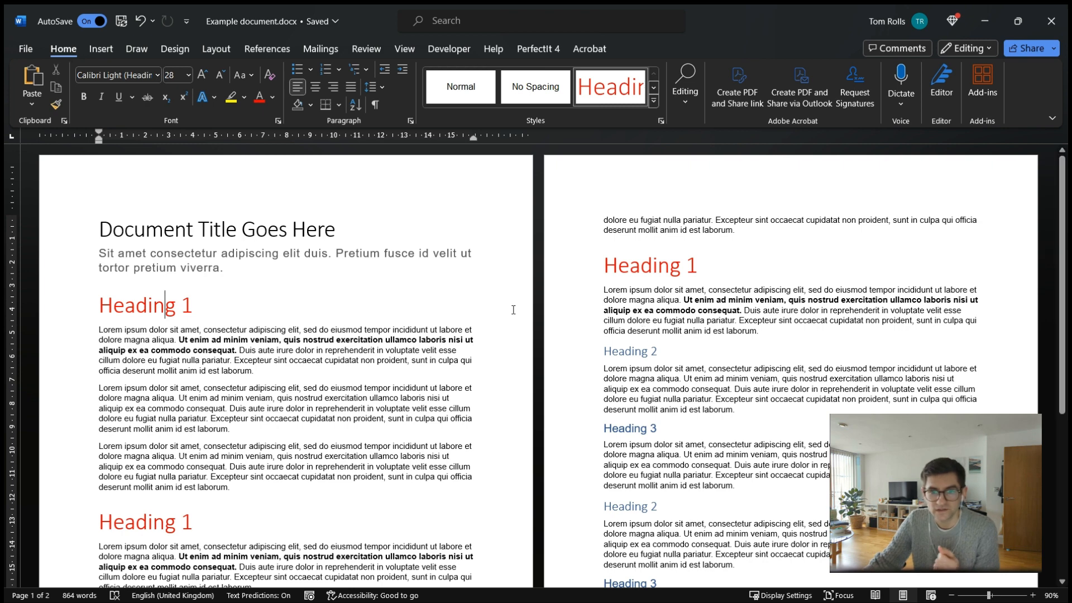
click(56, 314)
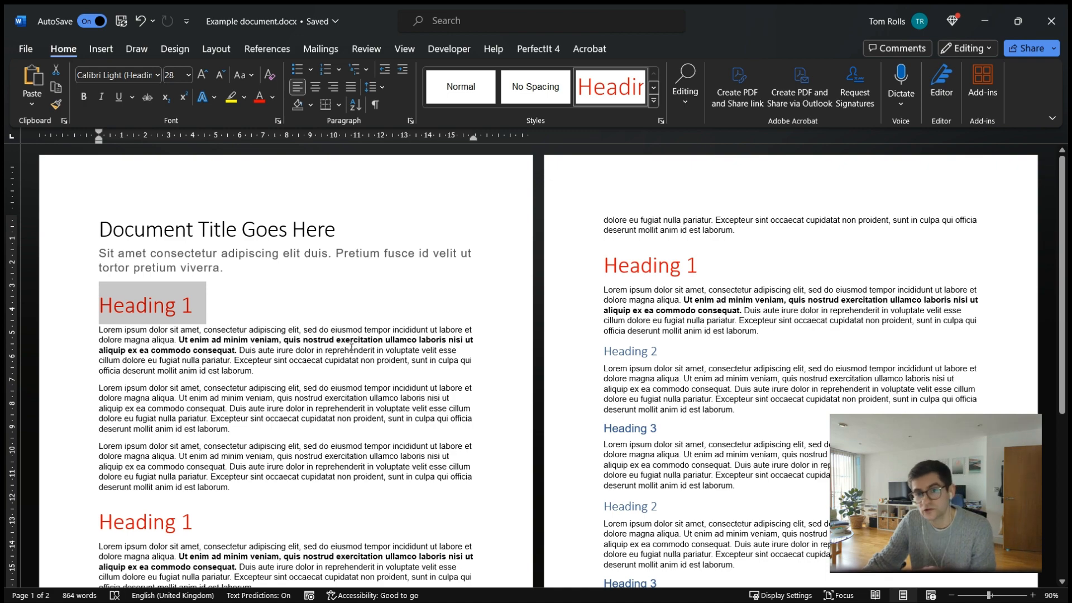
click(178, 306)
scroll(711, 296, down, 5)
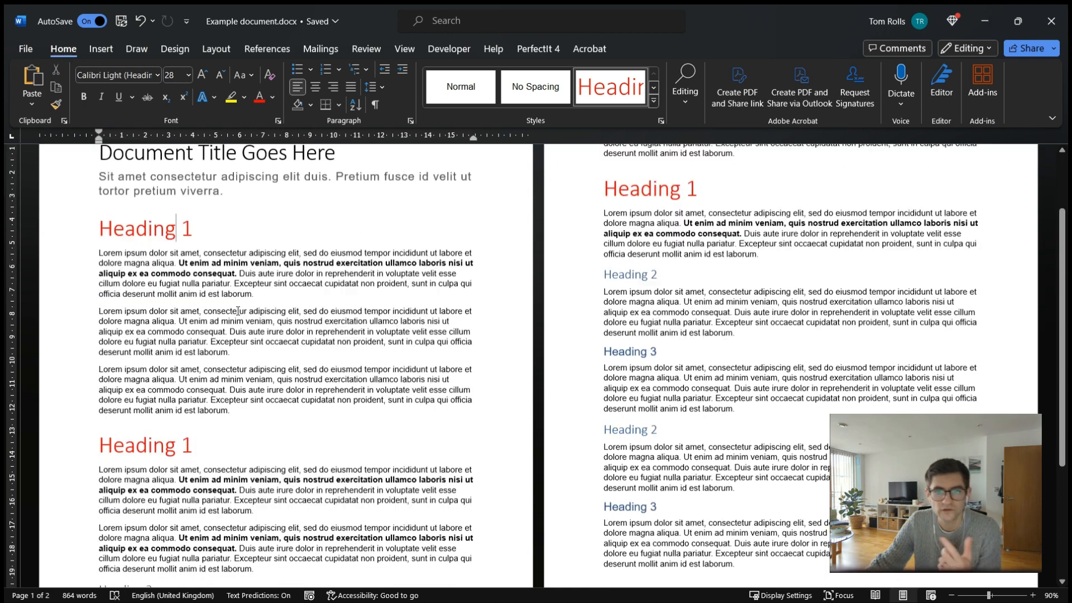
scroll(712, 296, up, 5)
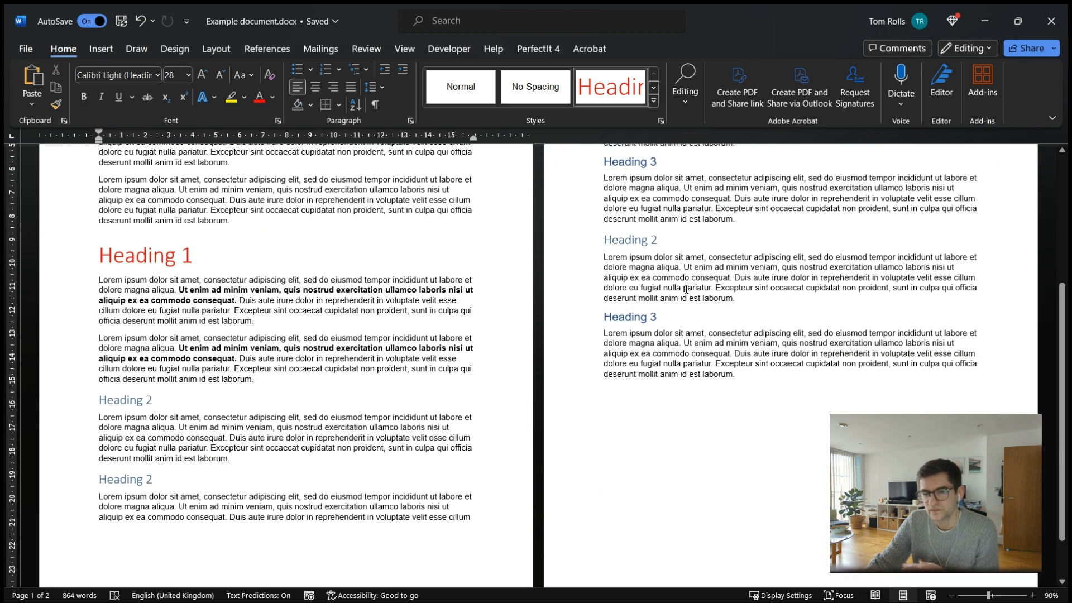